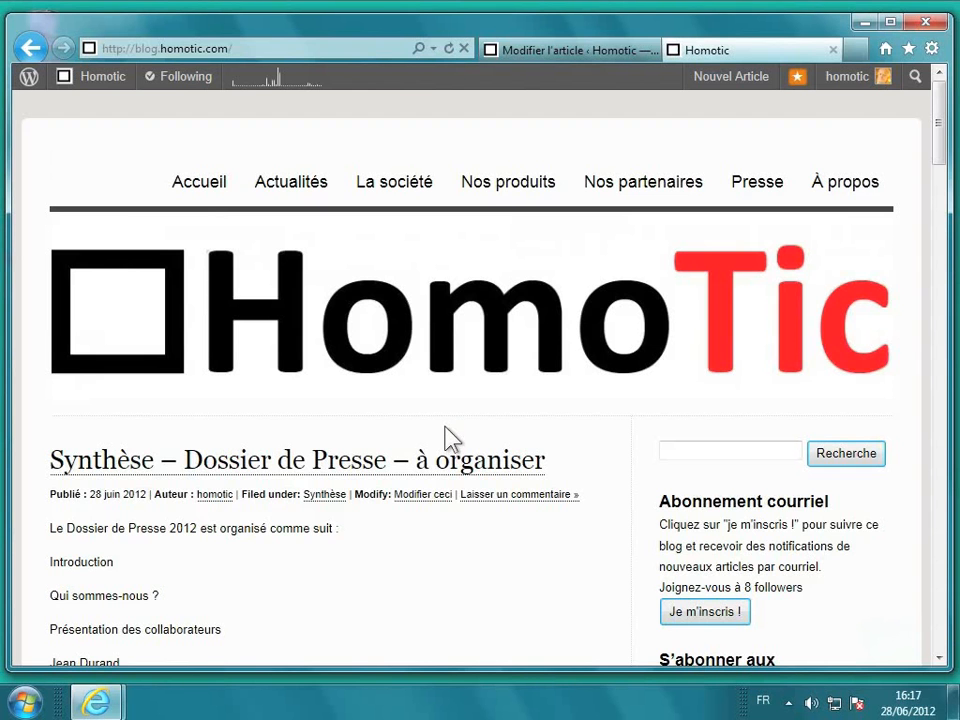
Compare the unformatted outline in "Synthèse – Dossier de Presse – à organiser" with the structured list in "Synthèse – Dossier de Presse" on the blog.
scroll(449, 438, "down", 1)
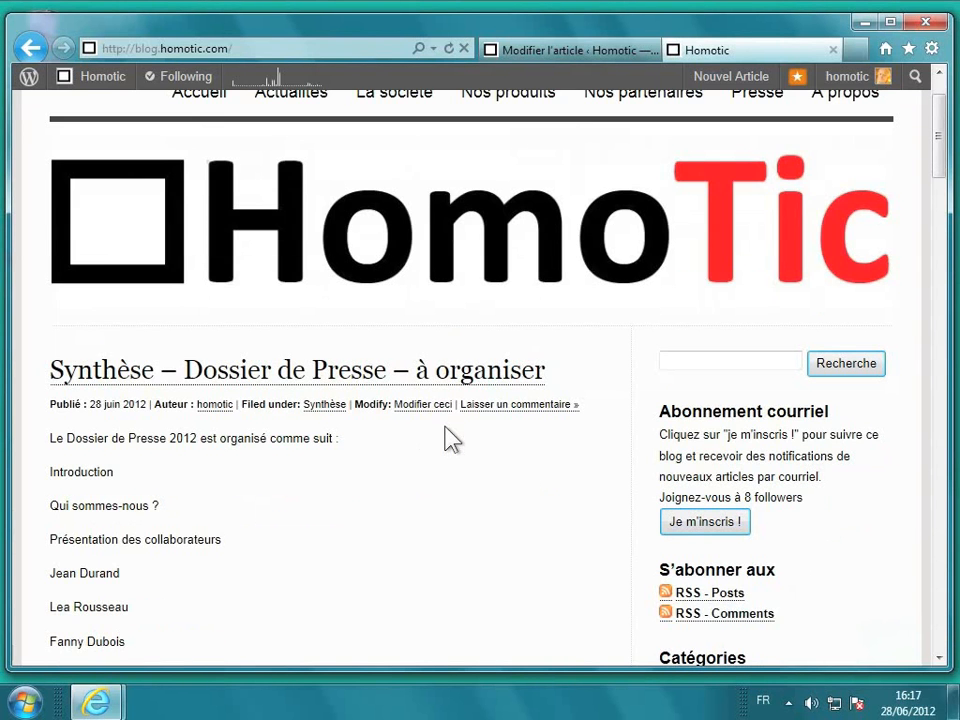
scroll(449, 438, "down", 2)
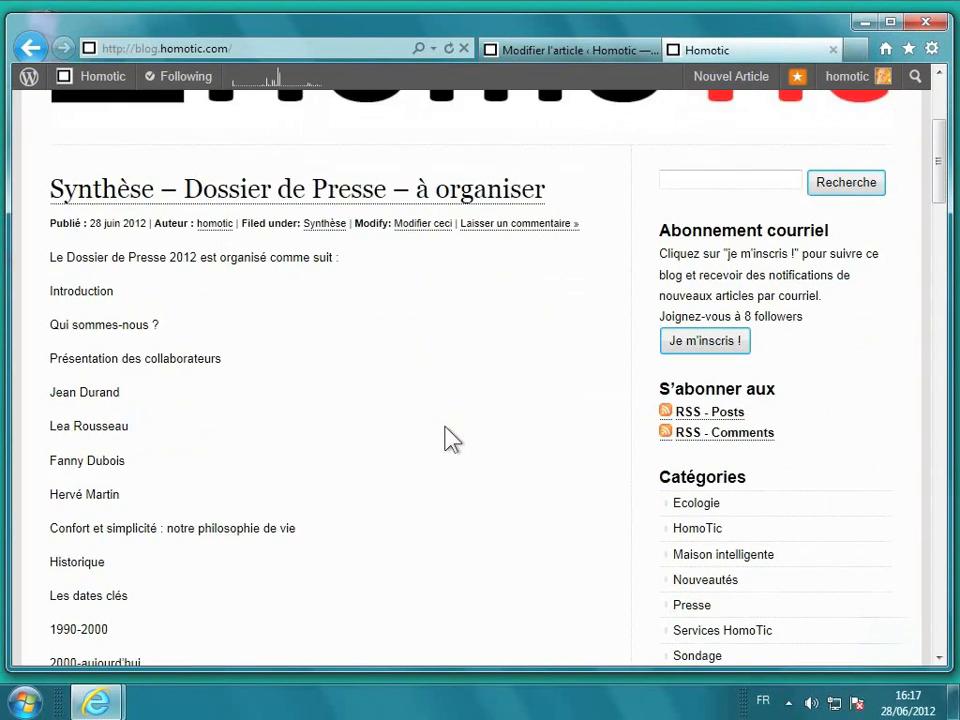
scroll(449, 438, "down", 1)
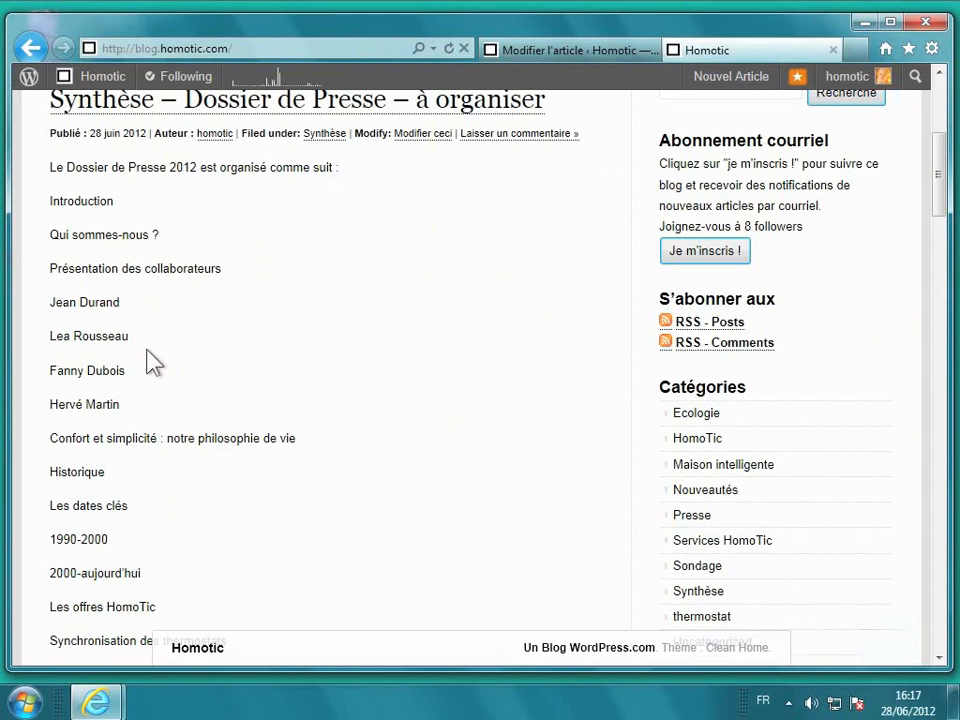
scroll(150, 362, "down", 6)
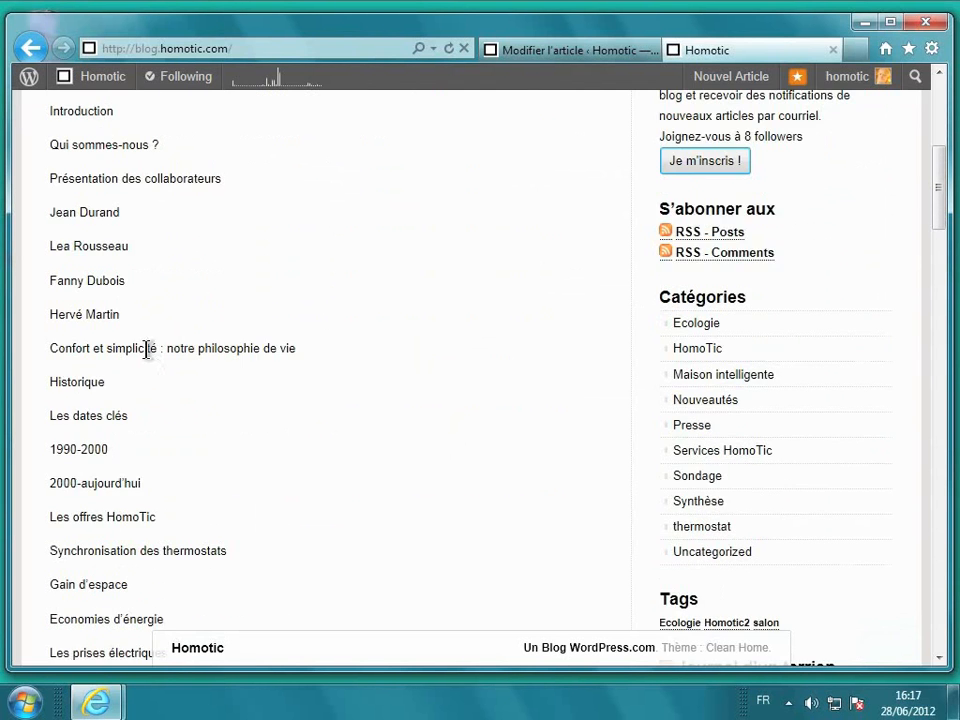
scroll(150, 355, "down", 1)
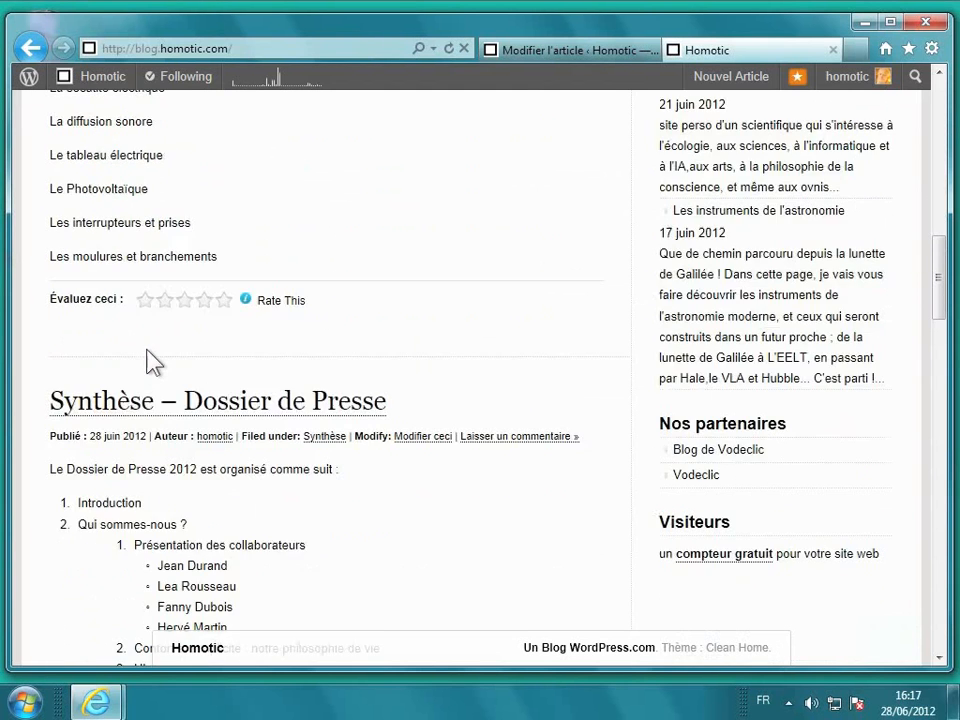
scroll(150, 362, "down", 2)
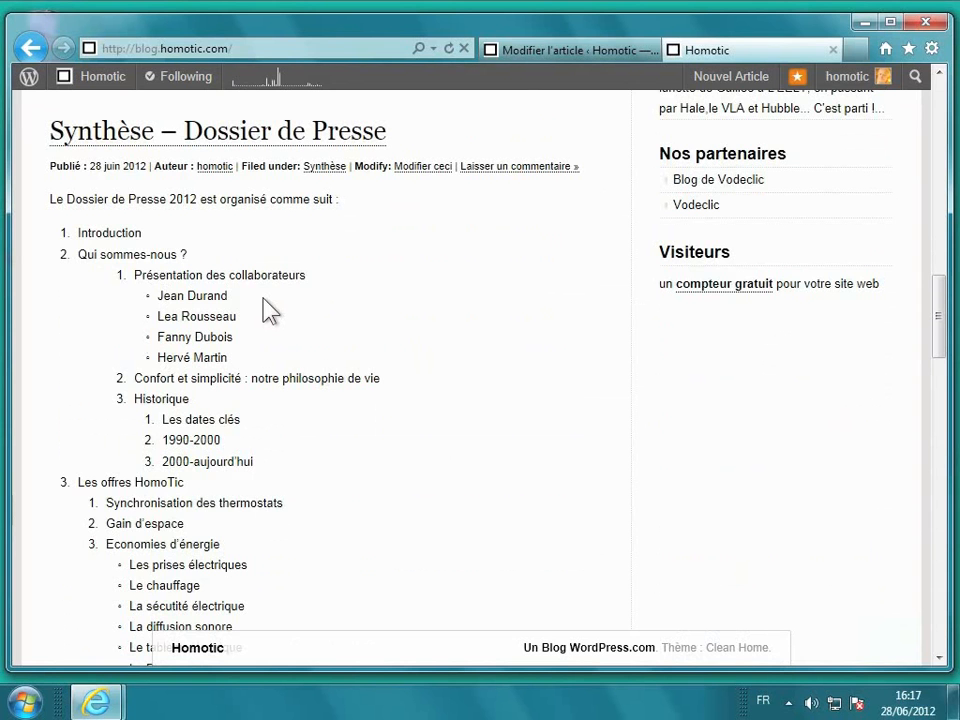
scroll(270, 312, "down", 1)
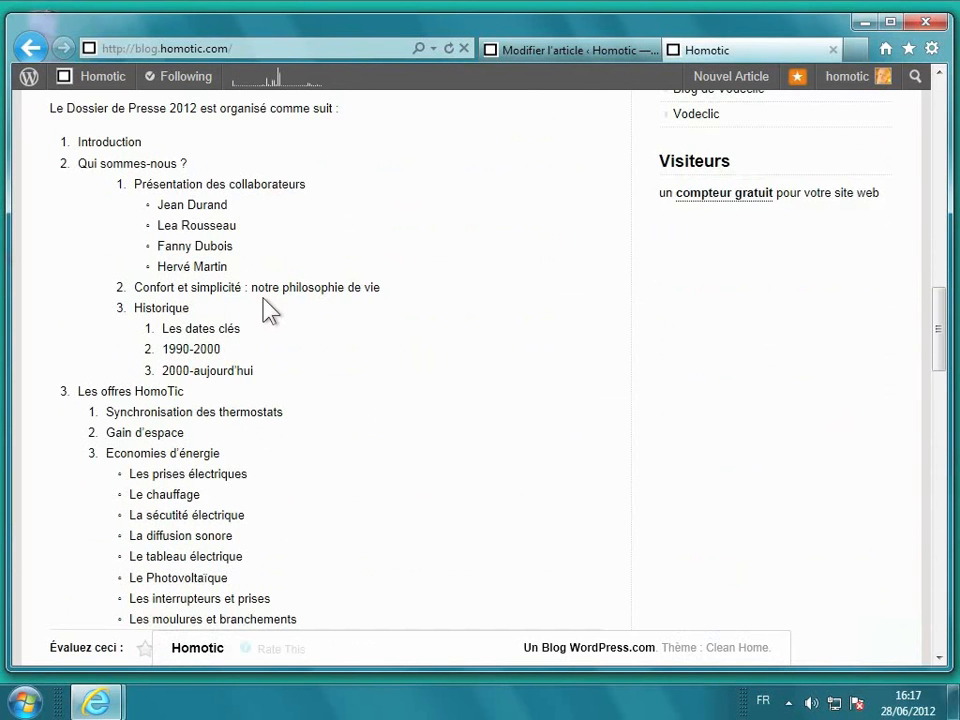
Select all outline lines from Introduction to Les moulures et branchements in the editor of the "à organiser" article.
left_click(507, 56)
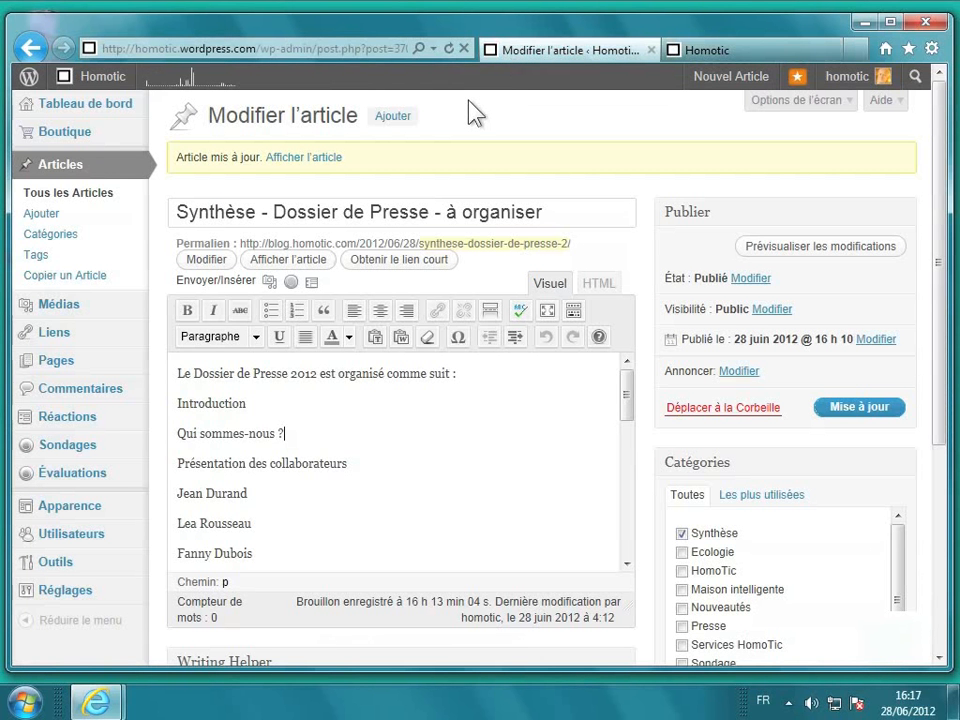
left_click(474, 447)
left_click_drag(177, 400, 460, 627)
scroll(322, 470, "down", 1)
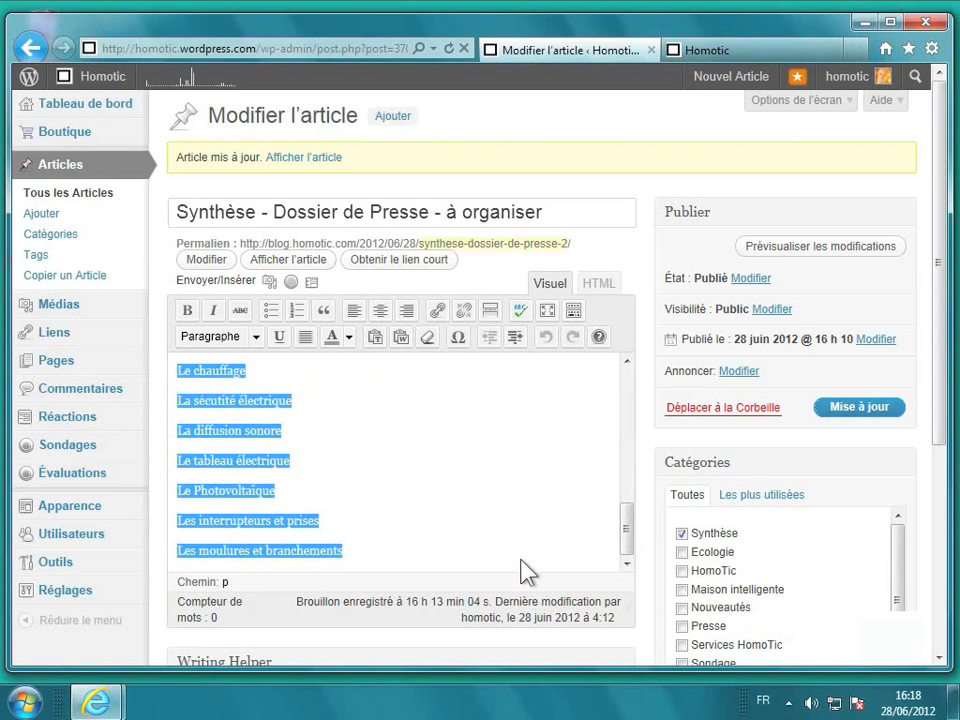
Try an unordered list format on the selected outline lines and remove it again.
left_click(272, 312)
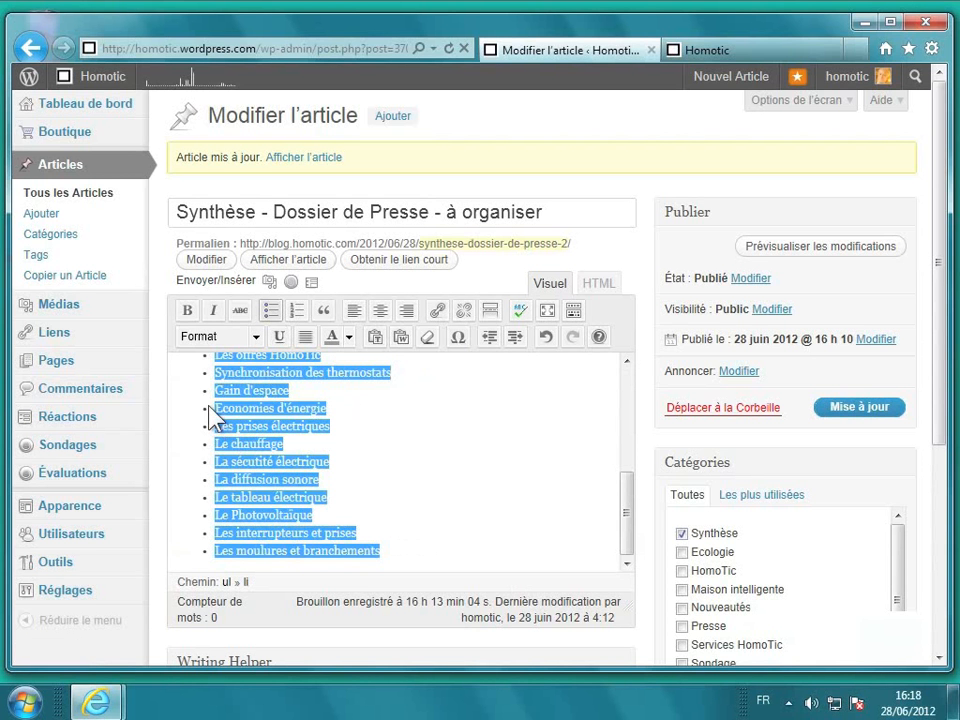
scroll(210, 452, "up", 6)
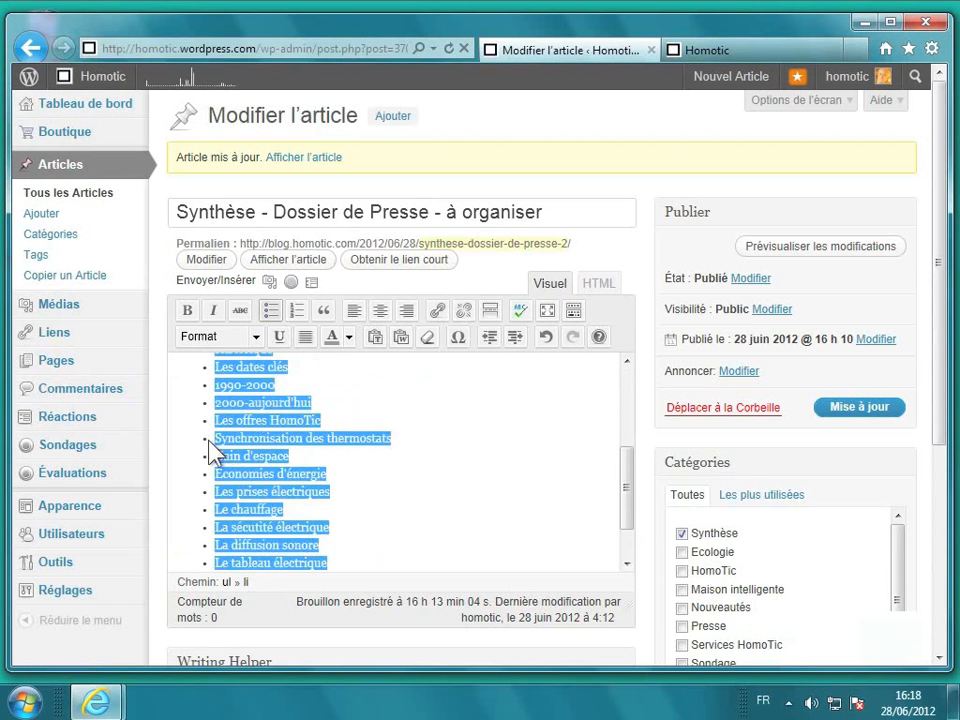
scroll(210, 452, "up", 2)
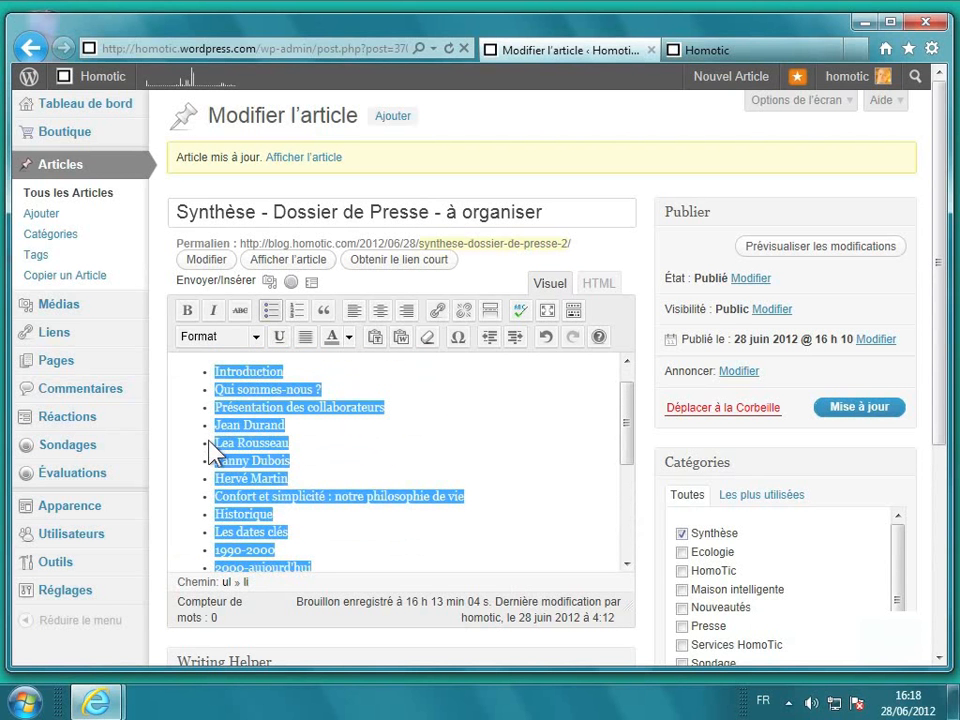
left_click(270, 312)
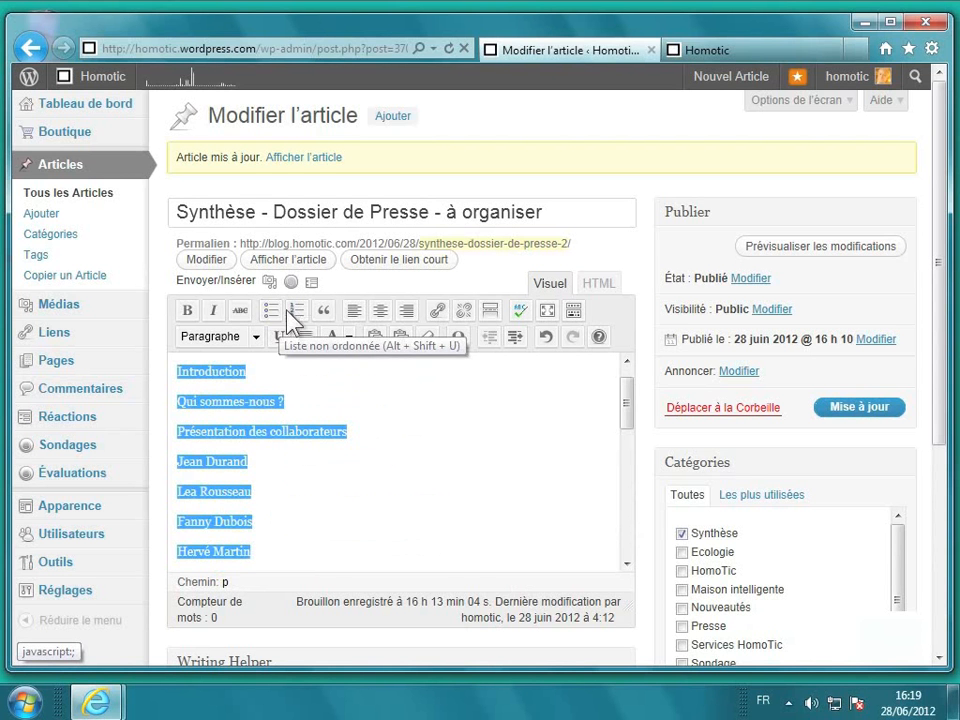
Format the selected outline lines as a numbered list and check the model outline on the published blog.
left_click(296, 312)
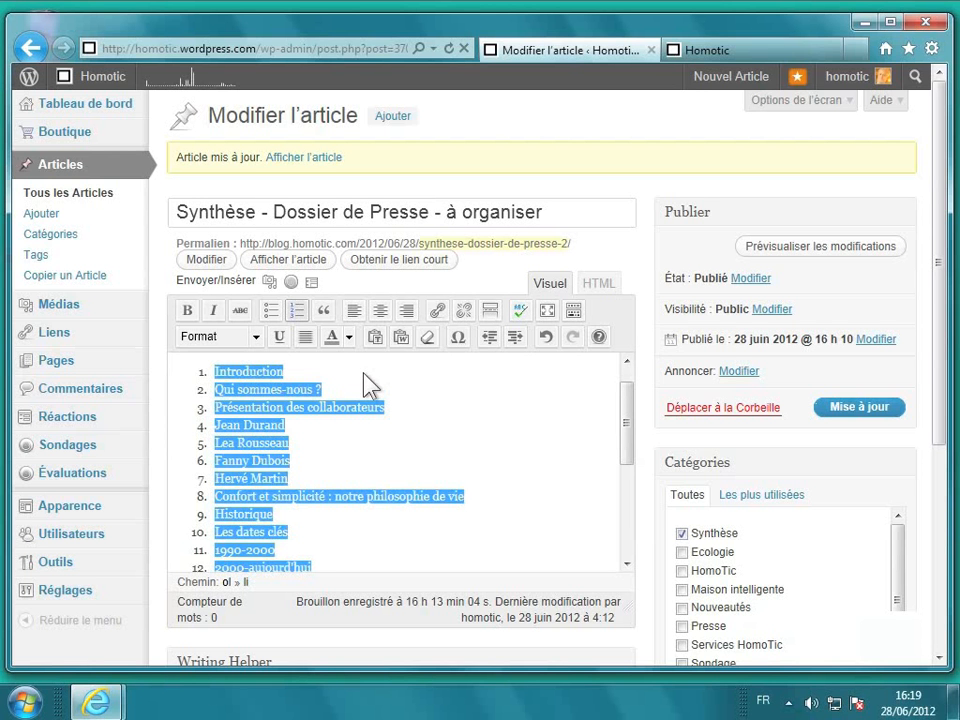
left_click(365, 385)
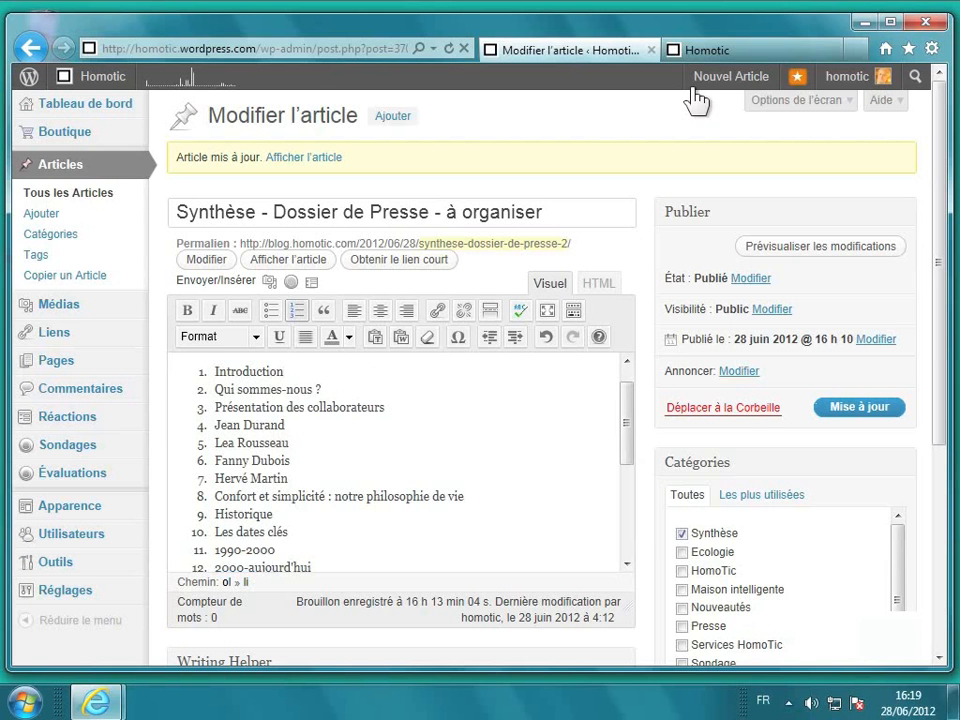
left_click(700, 50)
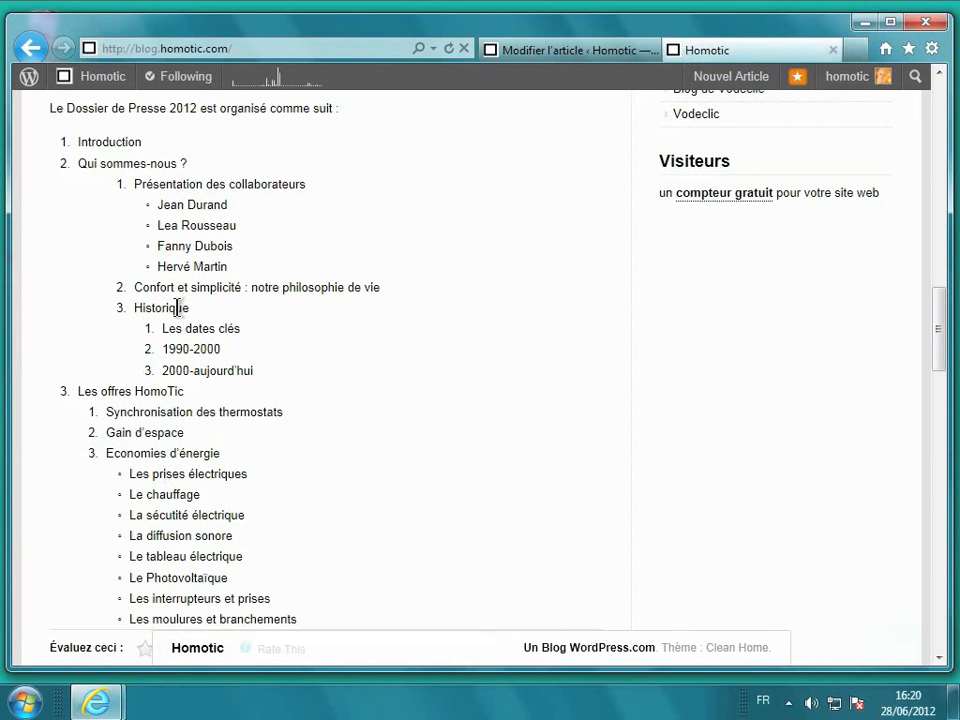
left_click(540, 52)
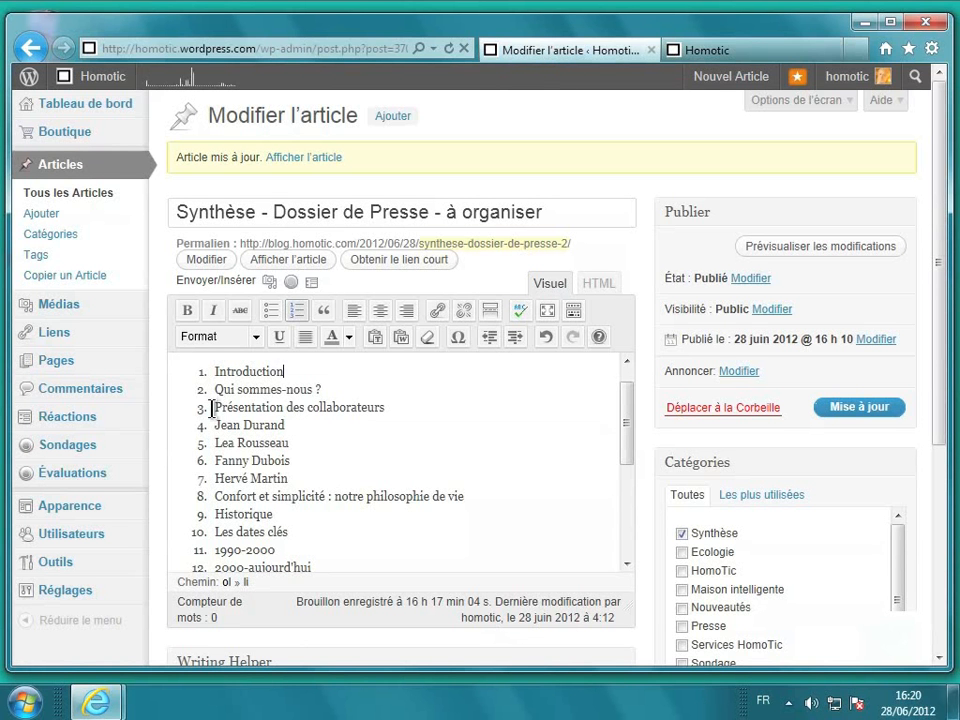
Indent the items from Présentation des collaborateurs to Confort et simplicité one level beneath "Qui sommes-nous ?".
left_click_drag(211, 408, 476, 508)
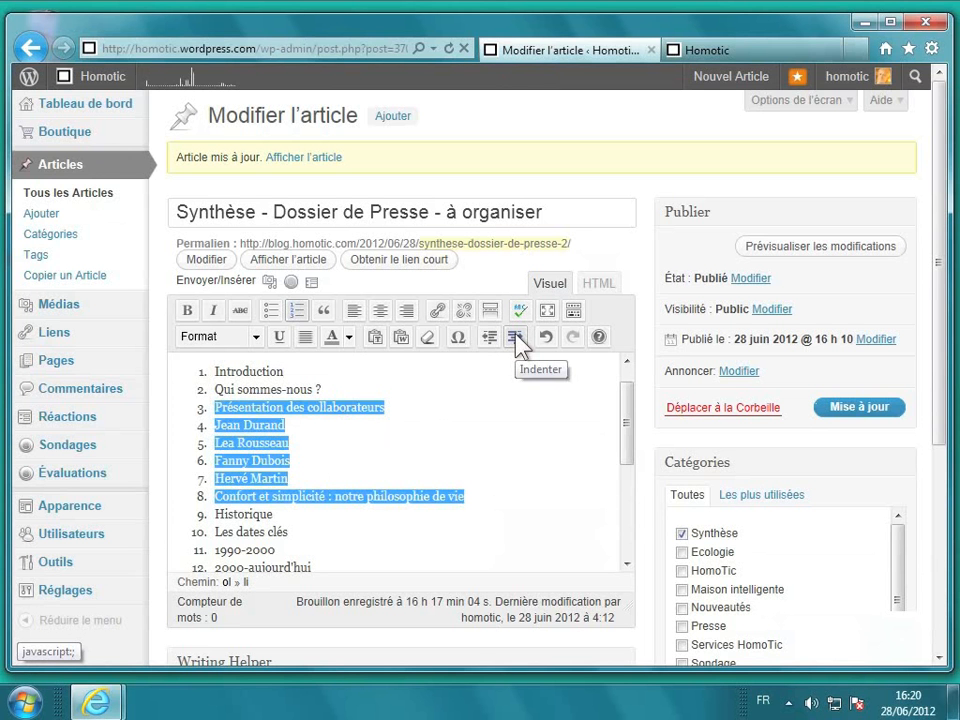
left_click(574, 313)
left_click(574, 313)
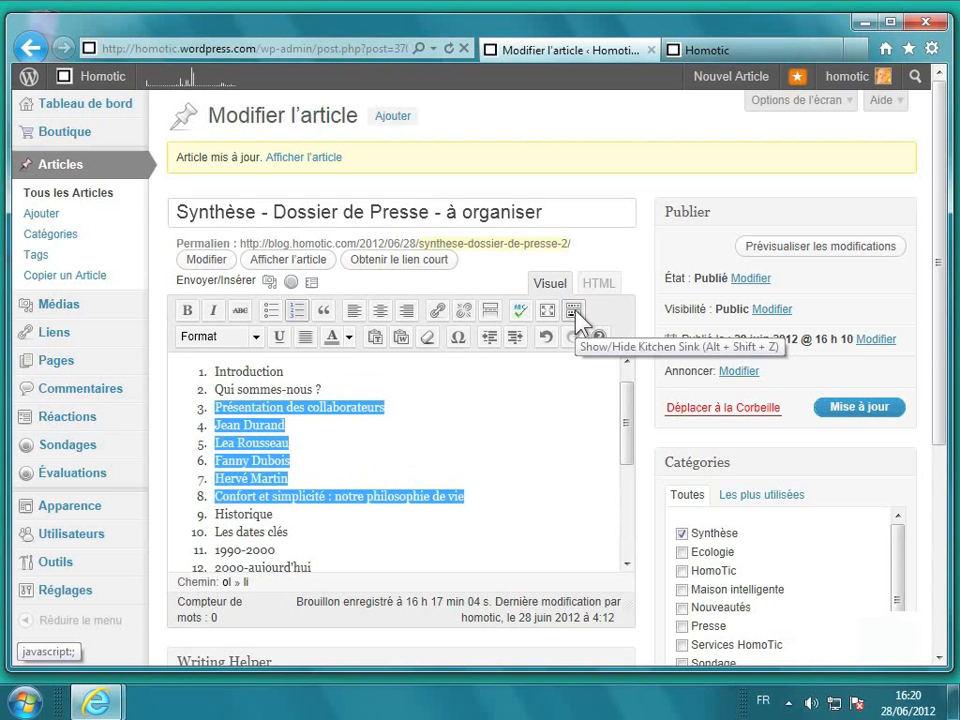
left_click(520, 338)
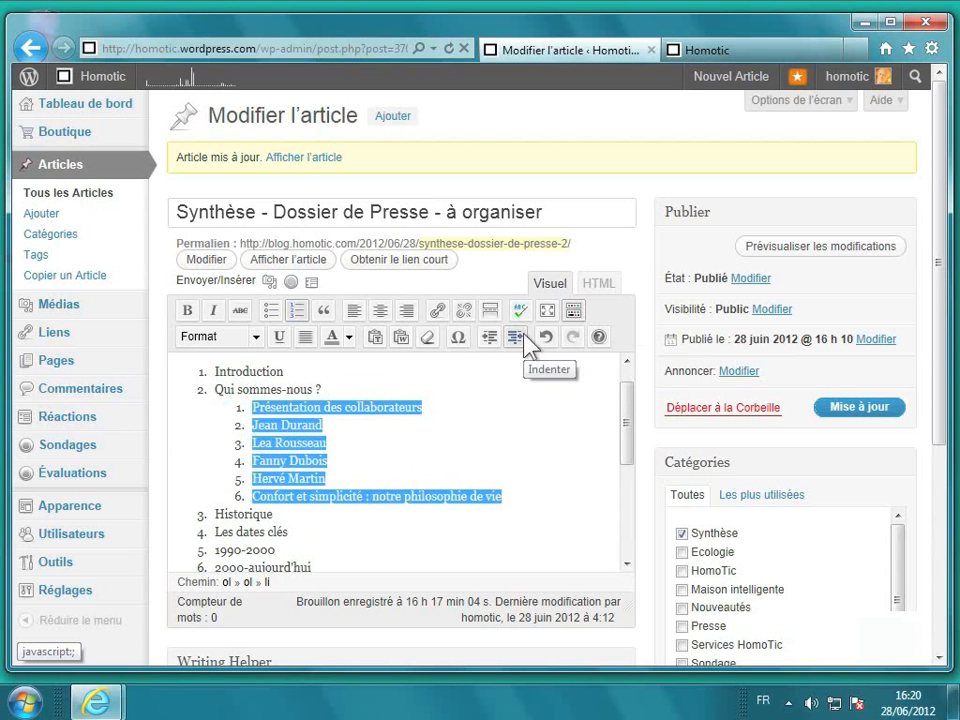
left_click(428, 410)
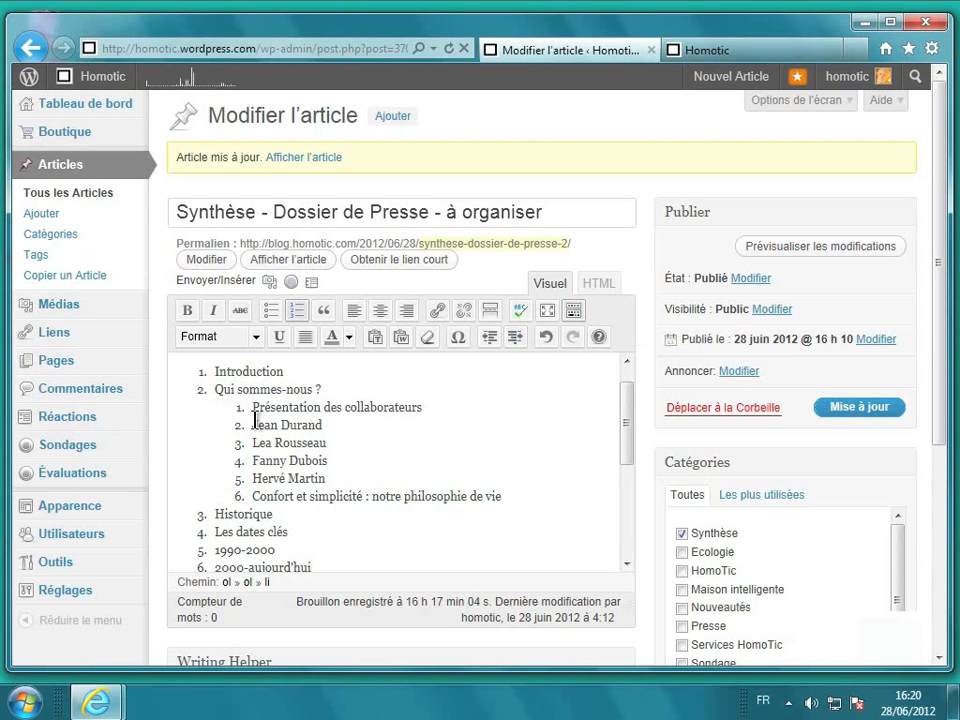
Indent the four collaborator names one level beneath Présentation des collaborateurs.
left_click_drag(253, 421, 353, 473)
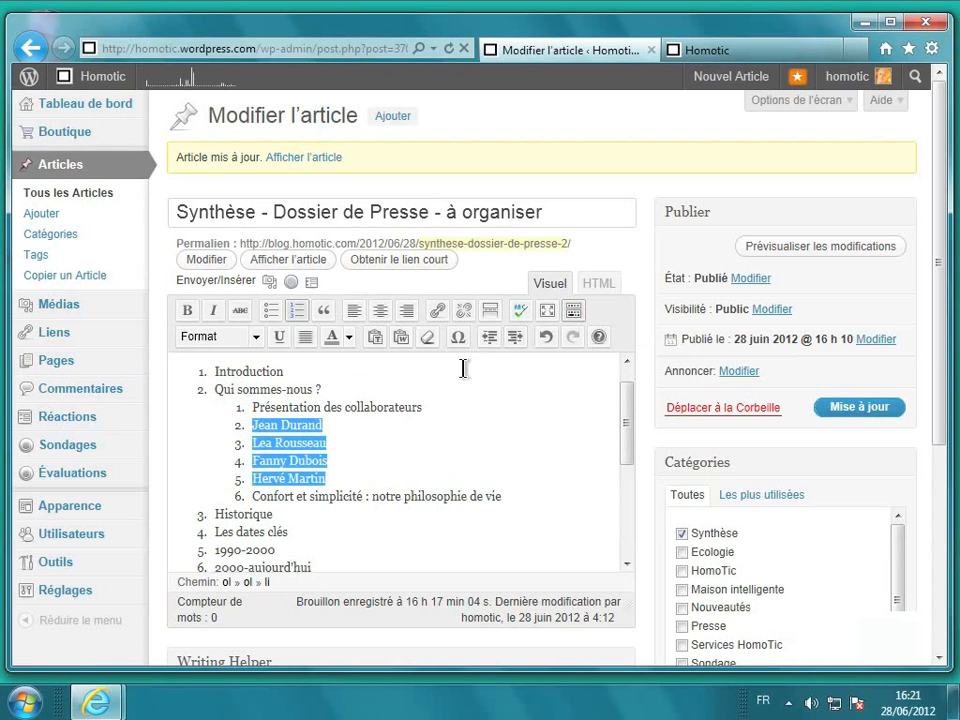
left_click(515, 337)
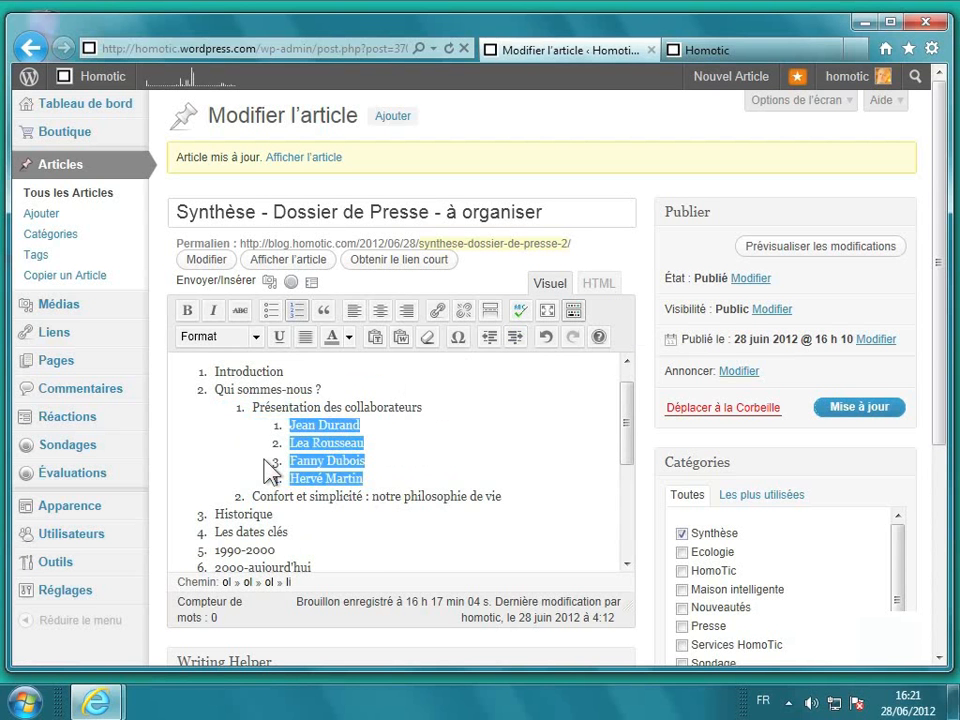
Indent Les dates clés, 1990-2000 and 2000-aujourd'hui two levels beneath Historique.
scroll(265, 466, "down", 1)
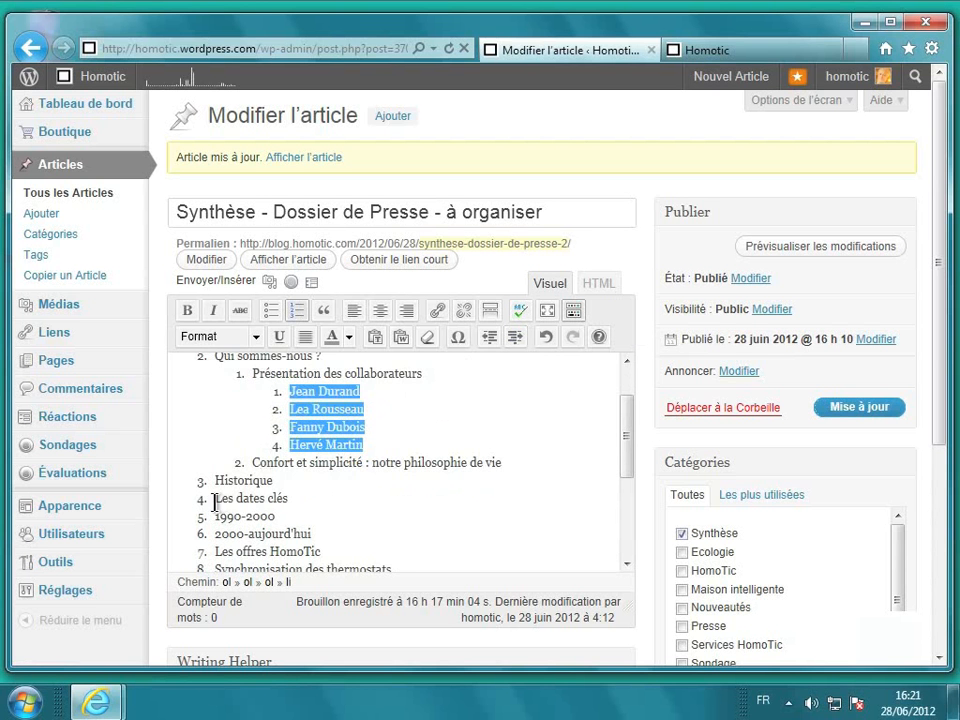
left_click_drag(215, 500, 330, 532)
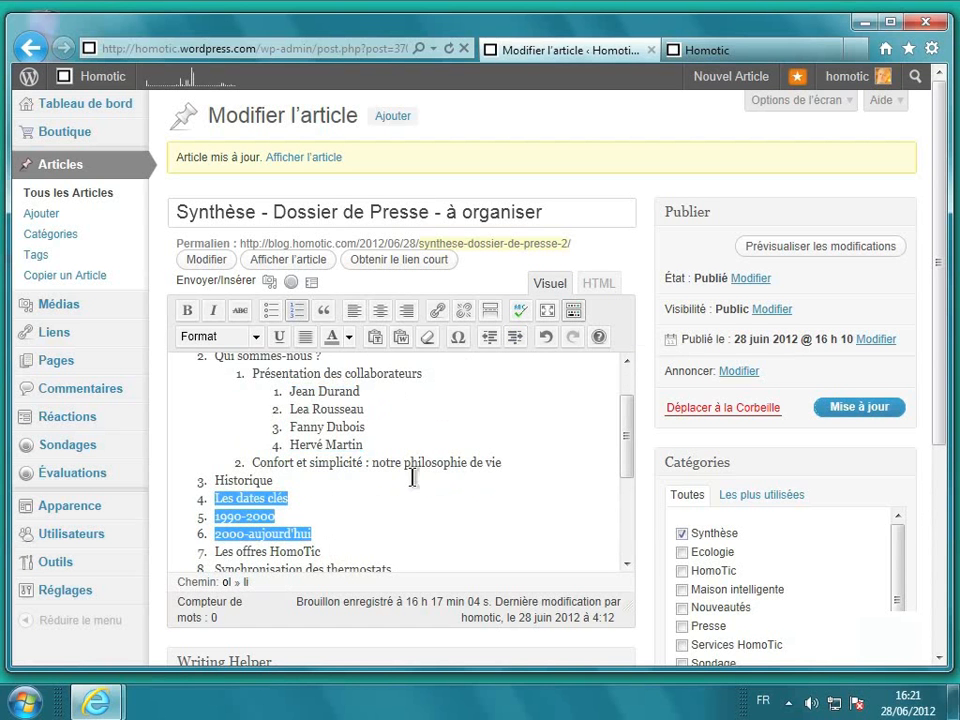
left_click(516, 337)
left_click(516, 337)
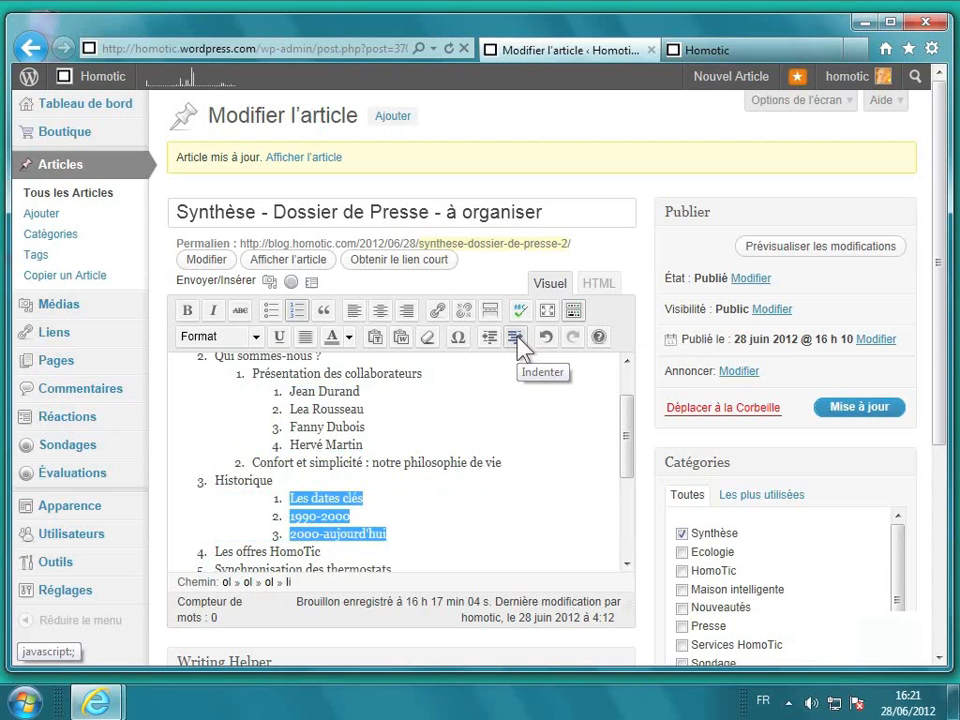
left_click(370, 498)
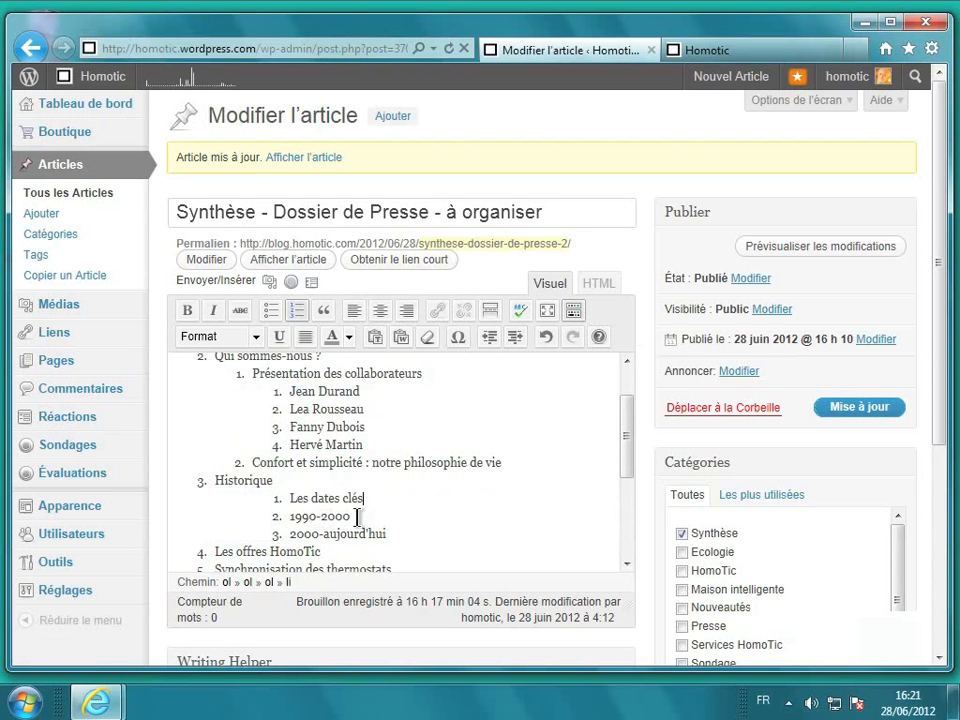
left_click_drag(373, 504, 276, 510)
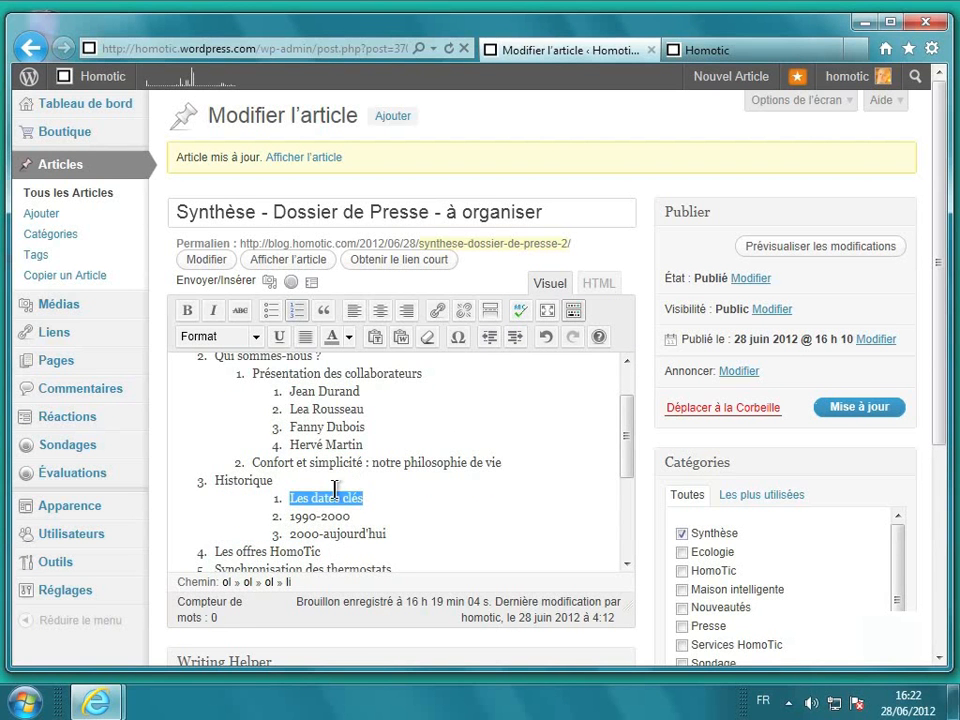
key("Delete")
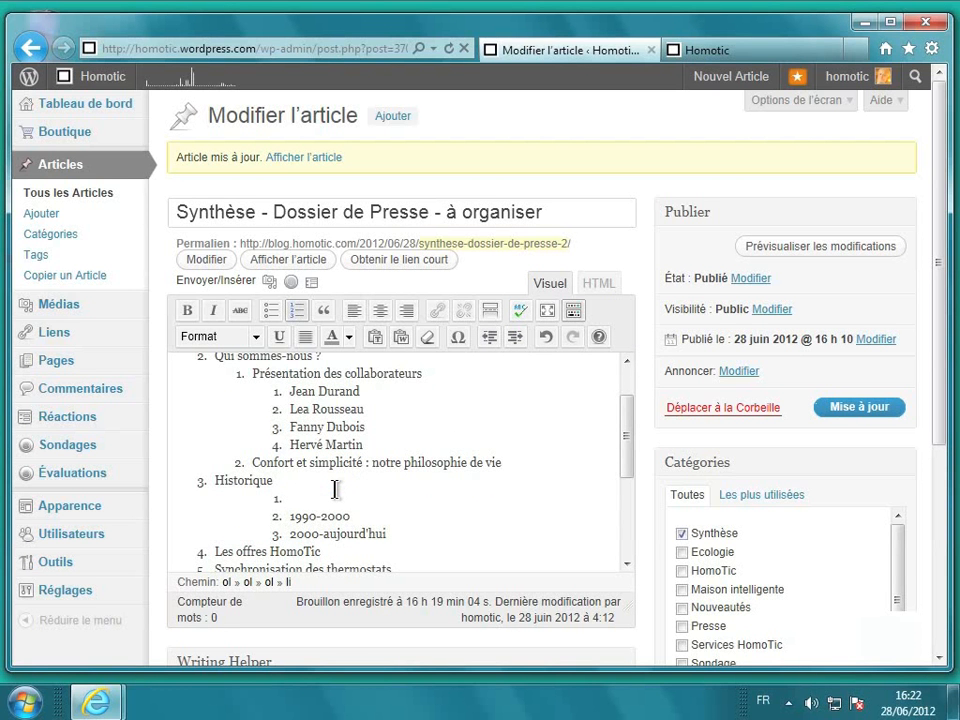
key("ctrl+z")
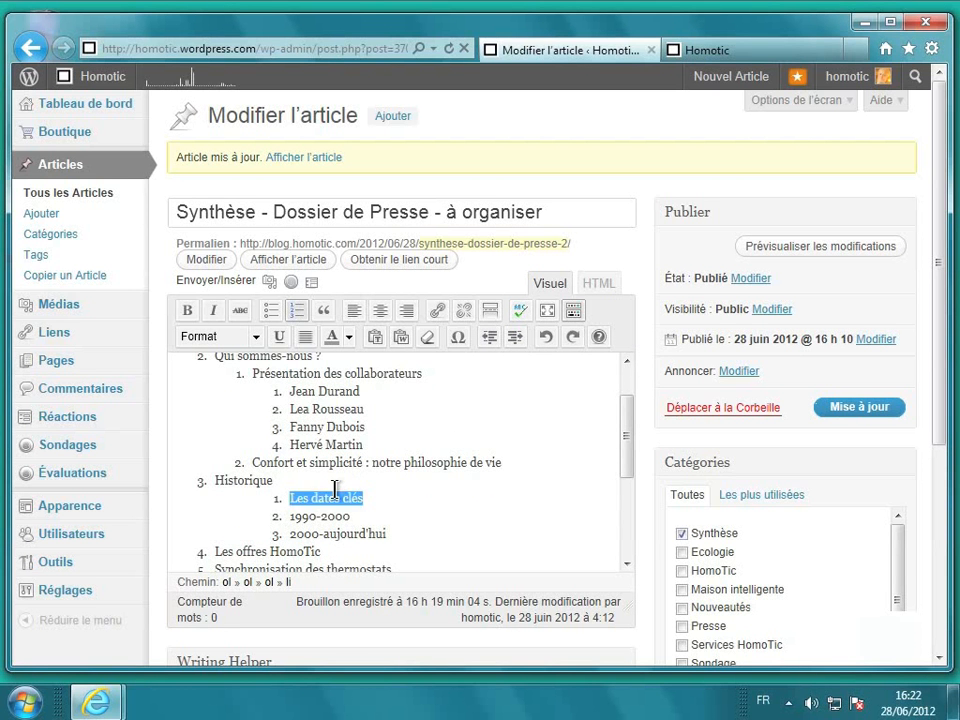
Outdent Les dates clés by one level so the two date ranges sit beneath it.
left_click(293, 510)
key("shift+Tab")
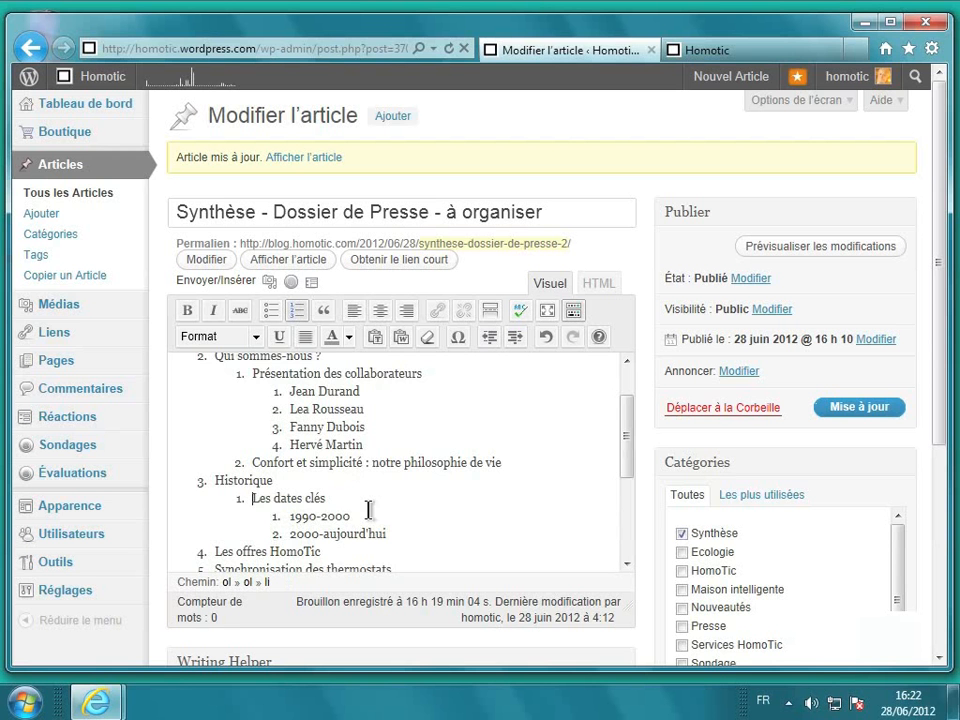
Indent all items from Synchronisation des thermostats to Les moulures et branchements one level beneath Les offres HomoTic.
scroll(369, 510, "down", 1)
scroll(369, 510, "down", 3)
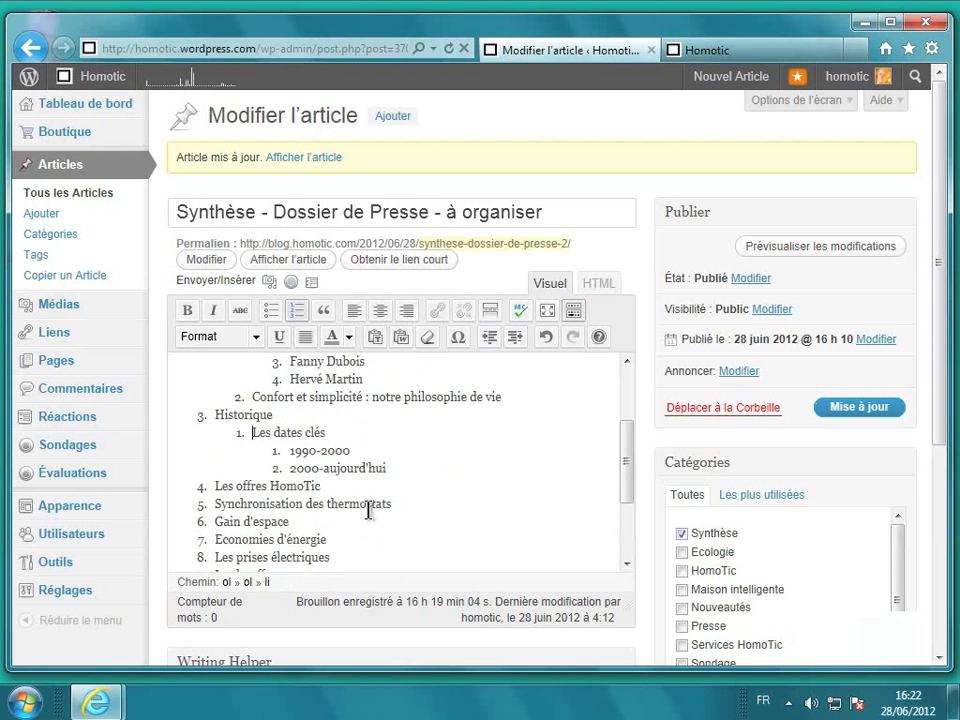
scroll(369, 510, "down", 2)
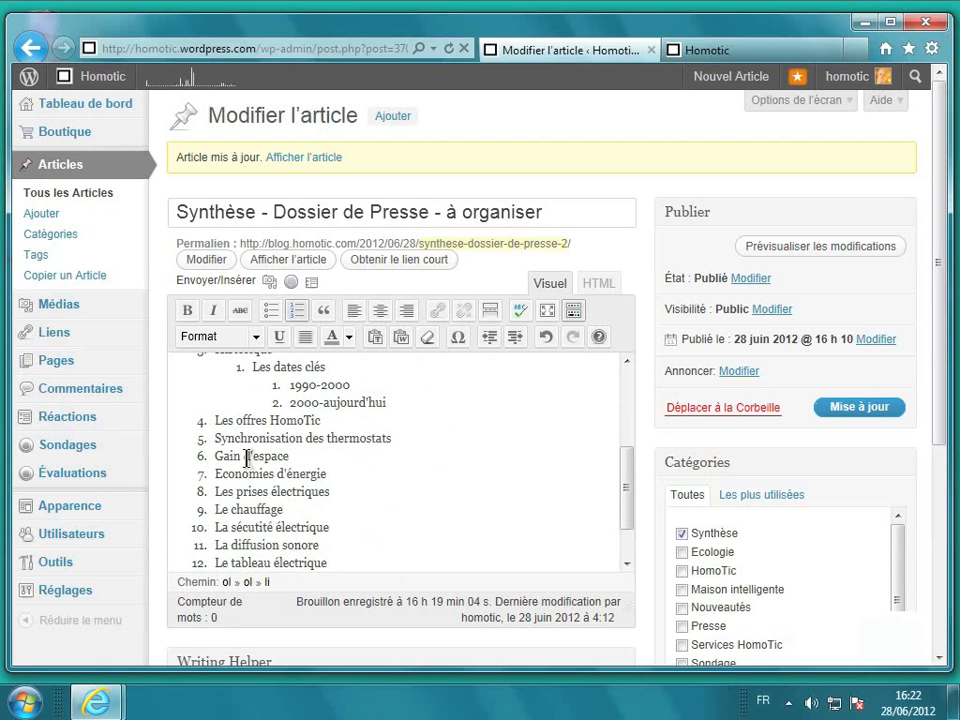
double_click(216, 440)
left_click(232, 455)
left_click_drag(214, 438, 610, 617)
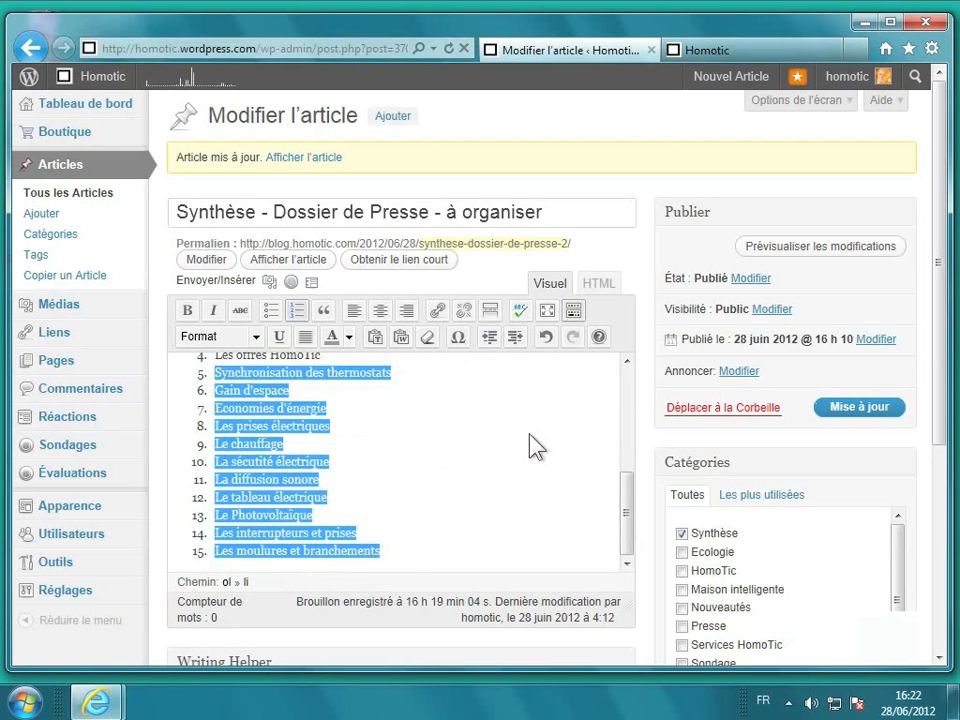
left_click(516, 338)
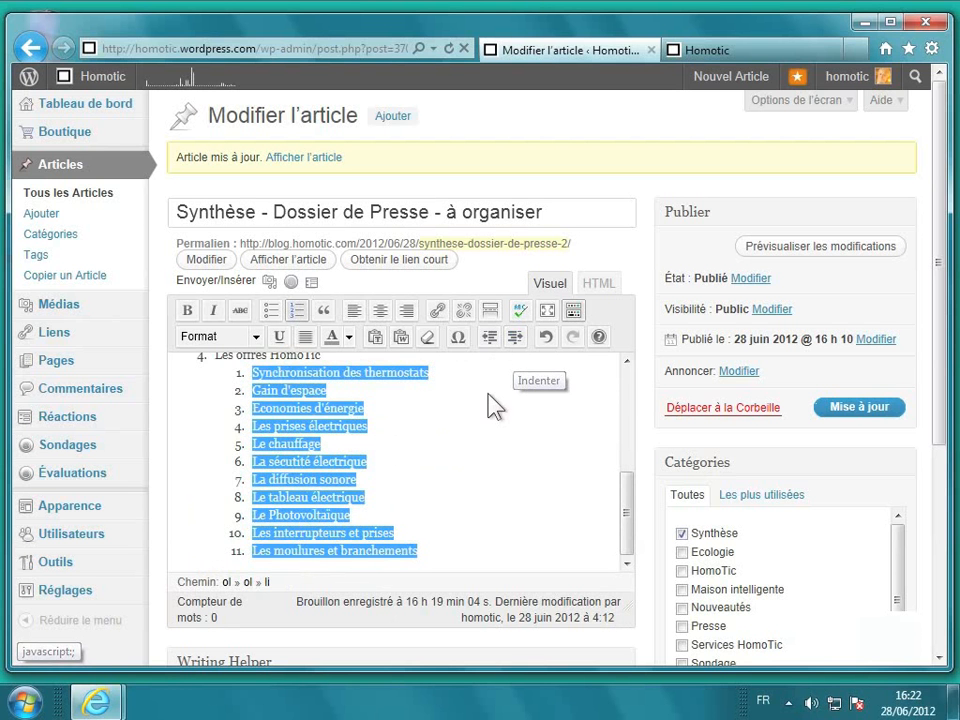
Indent the items from Les prises électriques to Les moulures et branchements one level beneath Economies d'énergie.
left_click(488, 396)
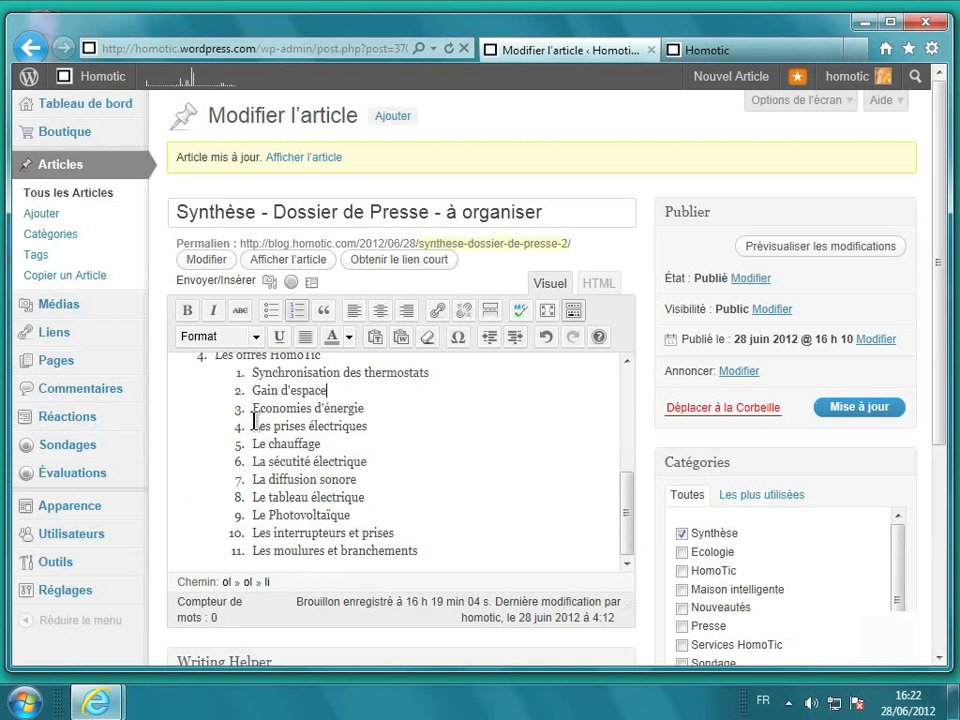
left_click_drag(252, 420, 452, 545)
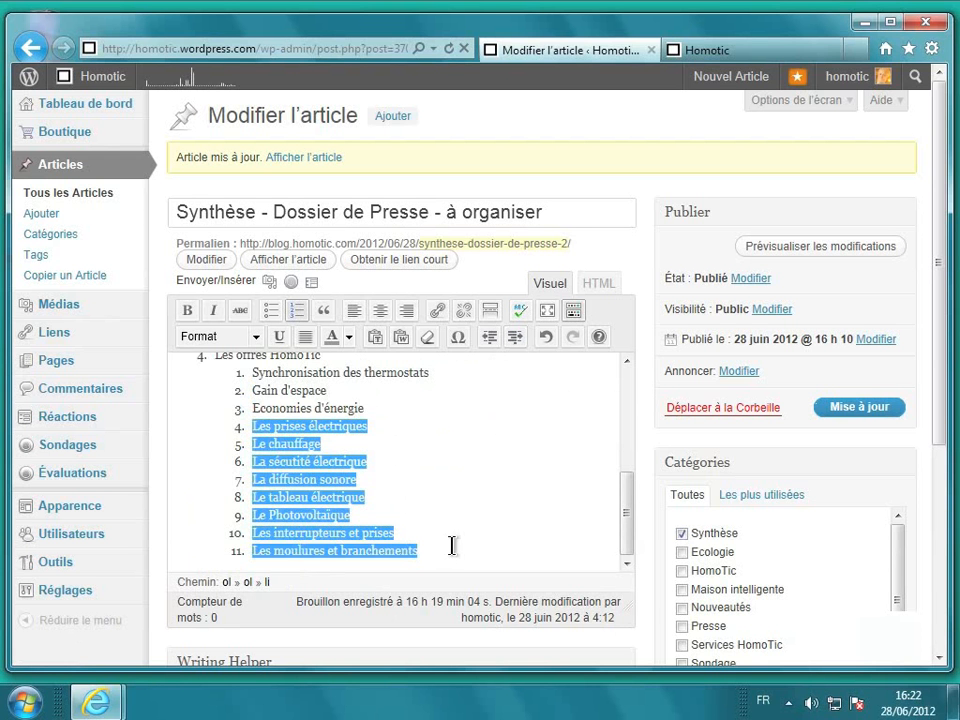
left_click(514, 339)
Convert the four collaborator names beneath Présentation des collaborateurs from a numbered list to a bulleted list.
left_click_drag(628, 506, 632, 440)
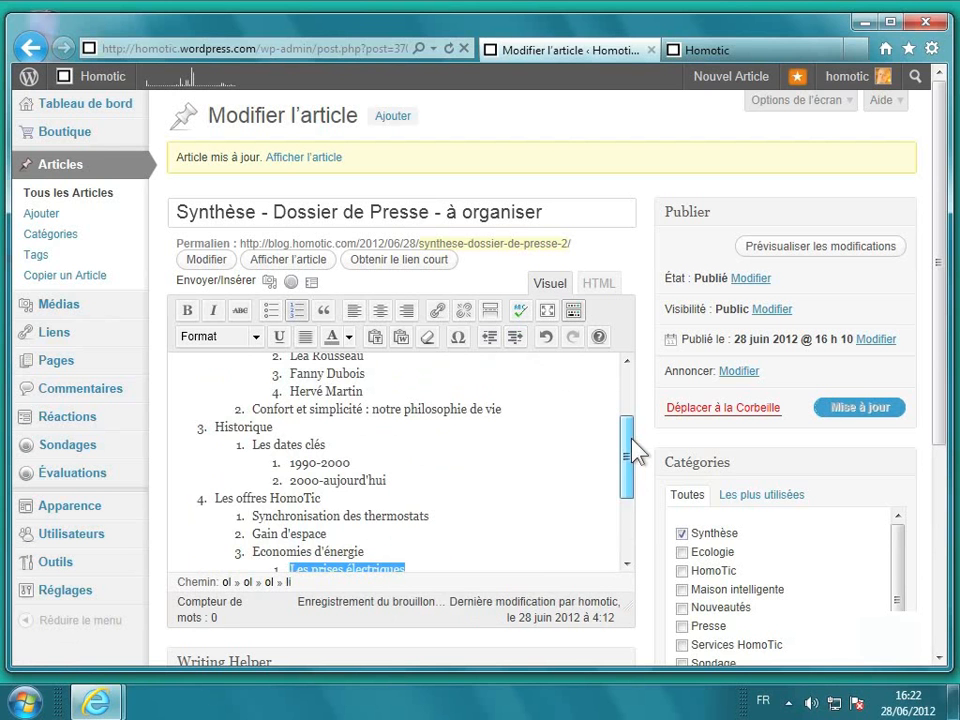
left_click_drag(632, 440, 634, 412)
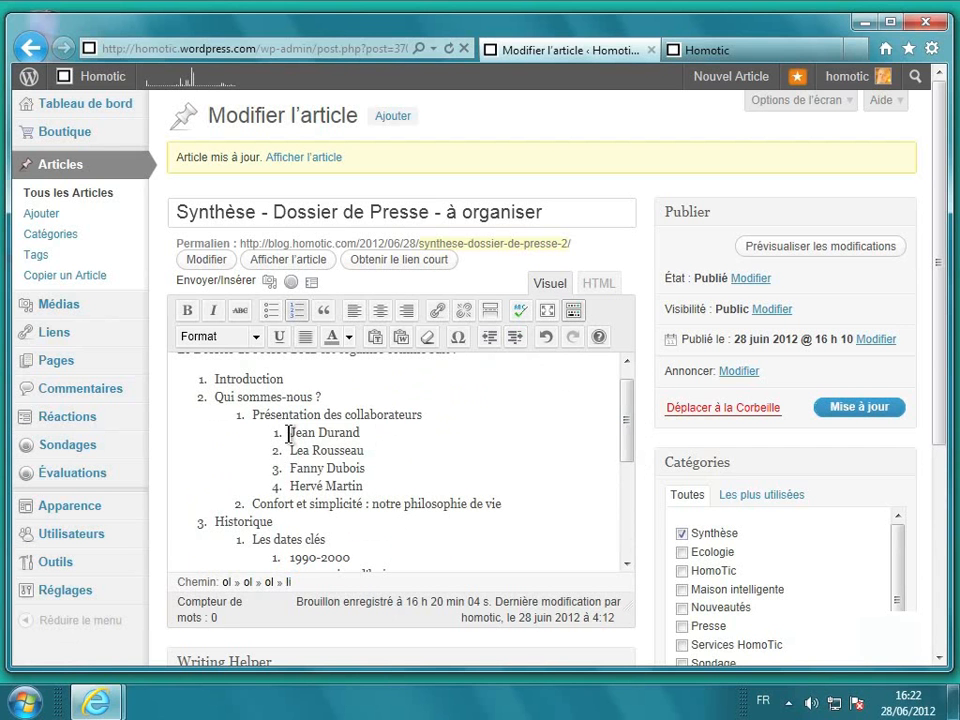
left_click_drag(289, 434, 382, 486)
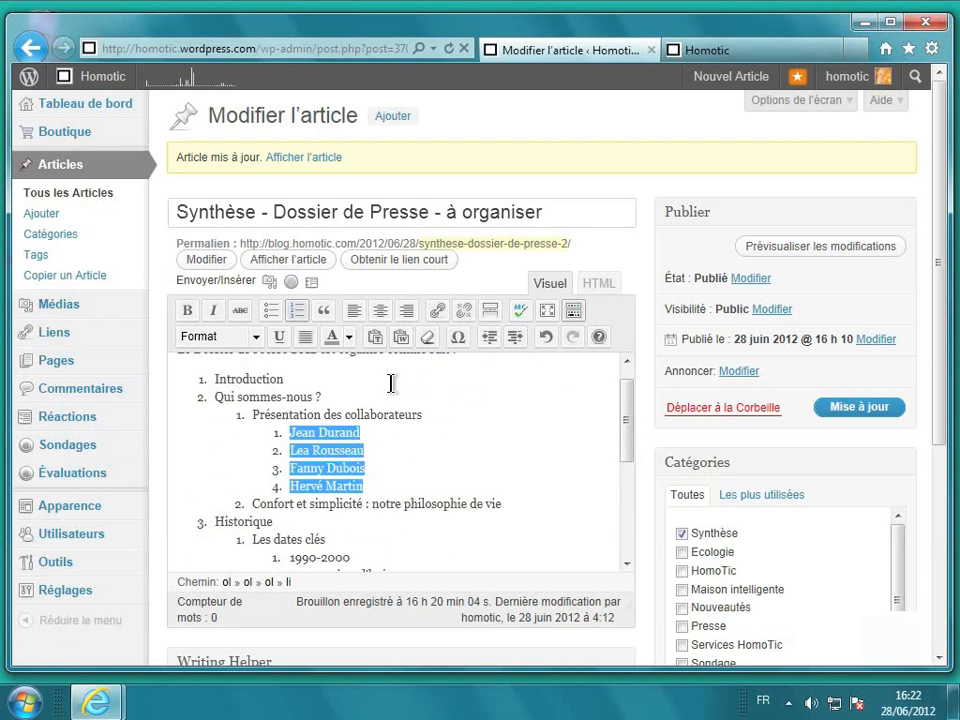
left_click(272, 313)
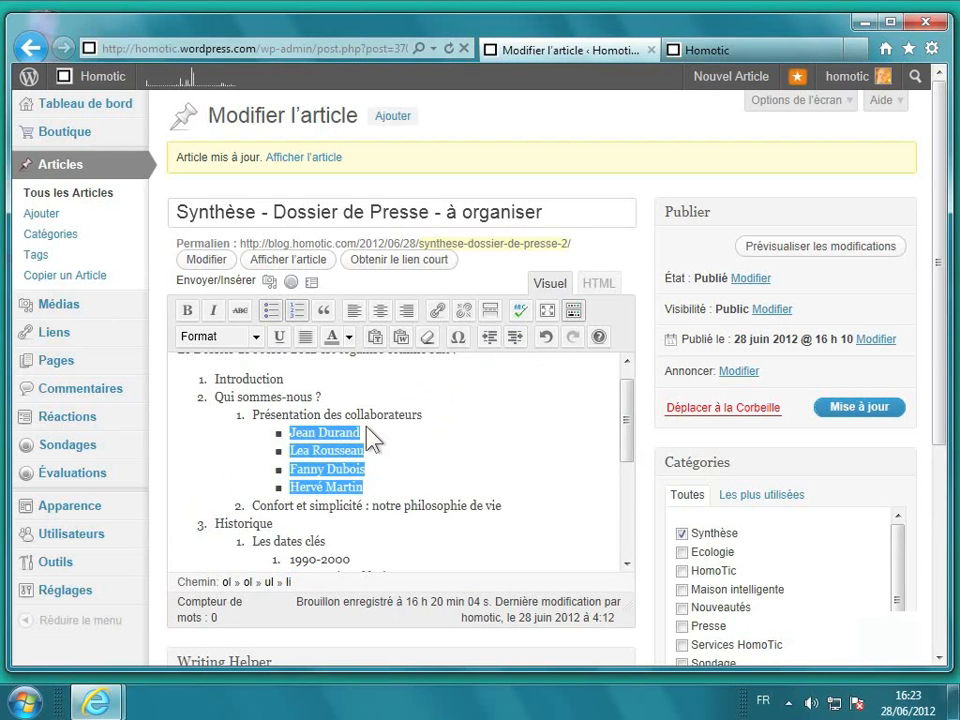
left_click(385, 459)
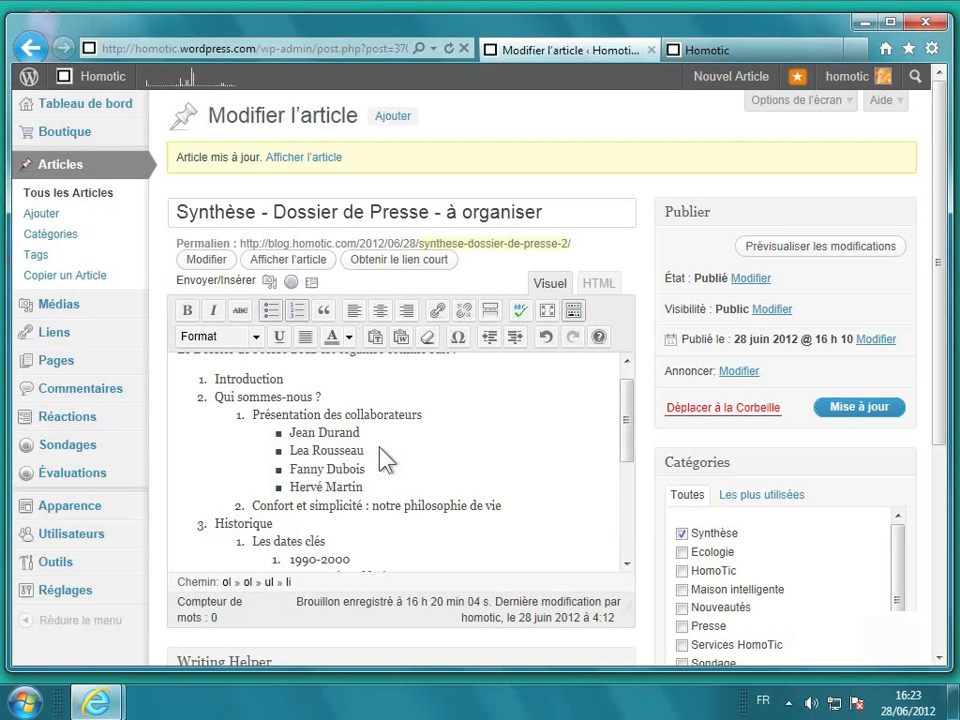
Convert the items beneath Economies d'énergie, Les prises électriques to Les moulures et branchements, to a bulleted list and update the article.
scroll(381, 452, "down", 2)
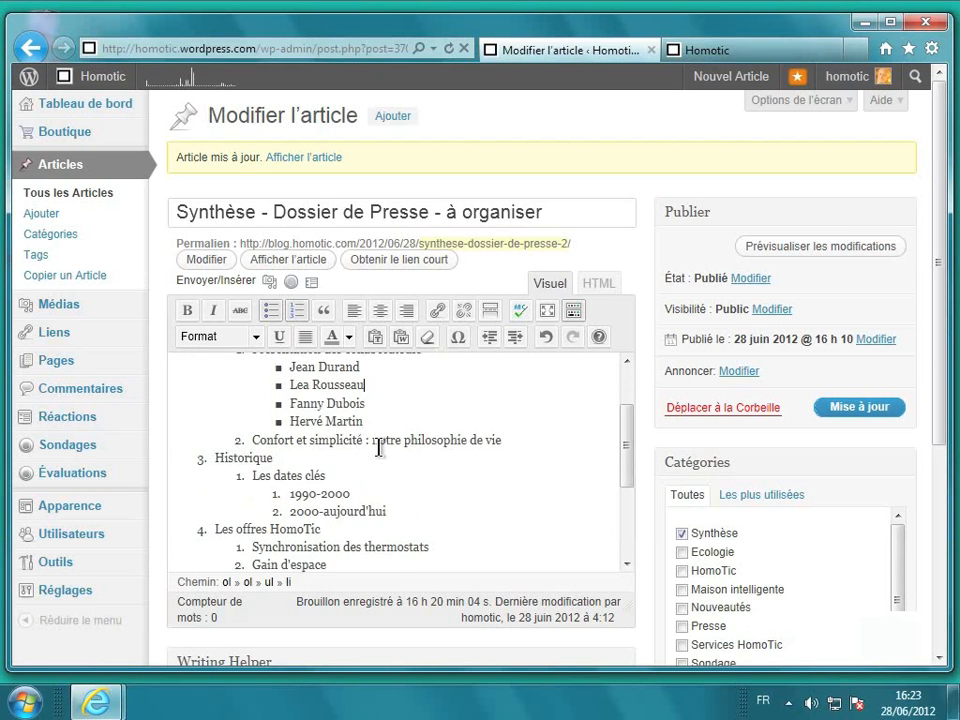
scroll(379, 448, "down", 5)
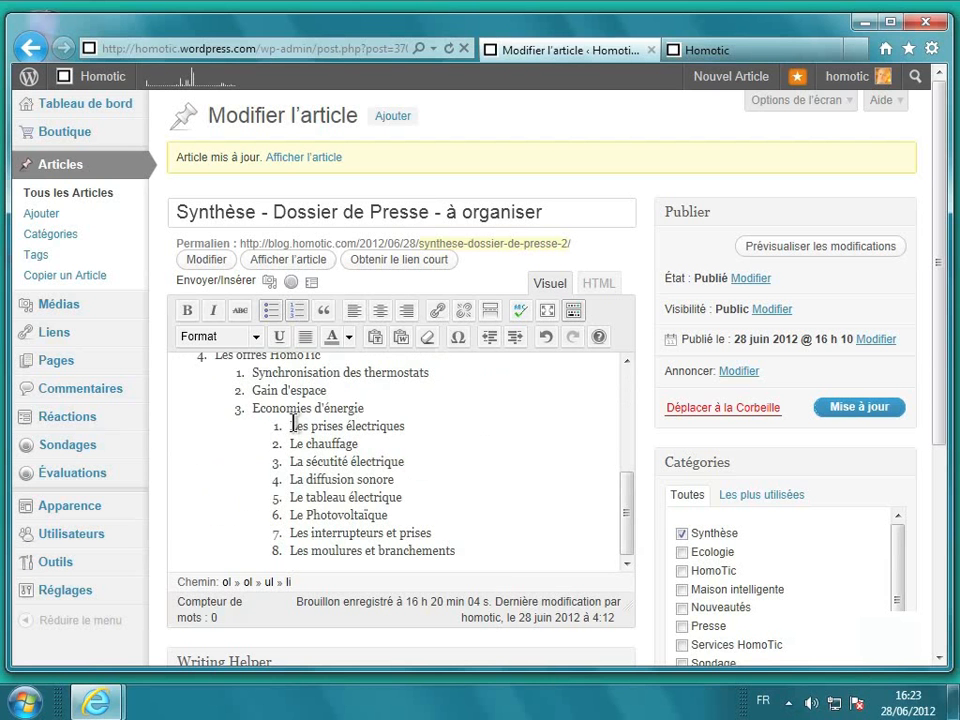
left_click_drag(291, 424, 509, 558)
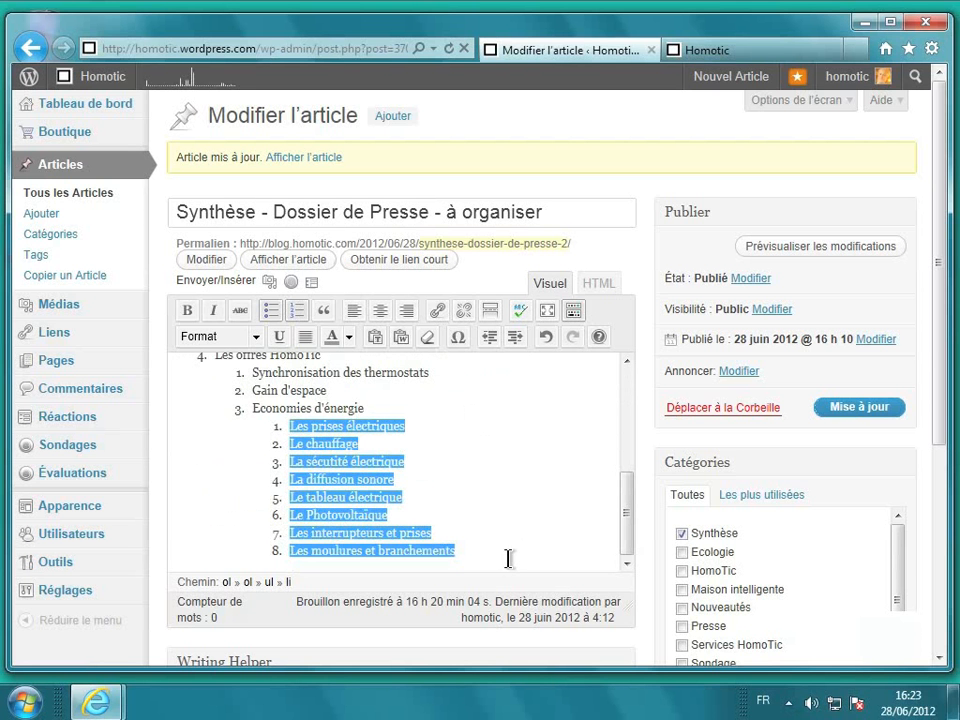
left_click(296, 313)
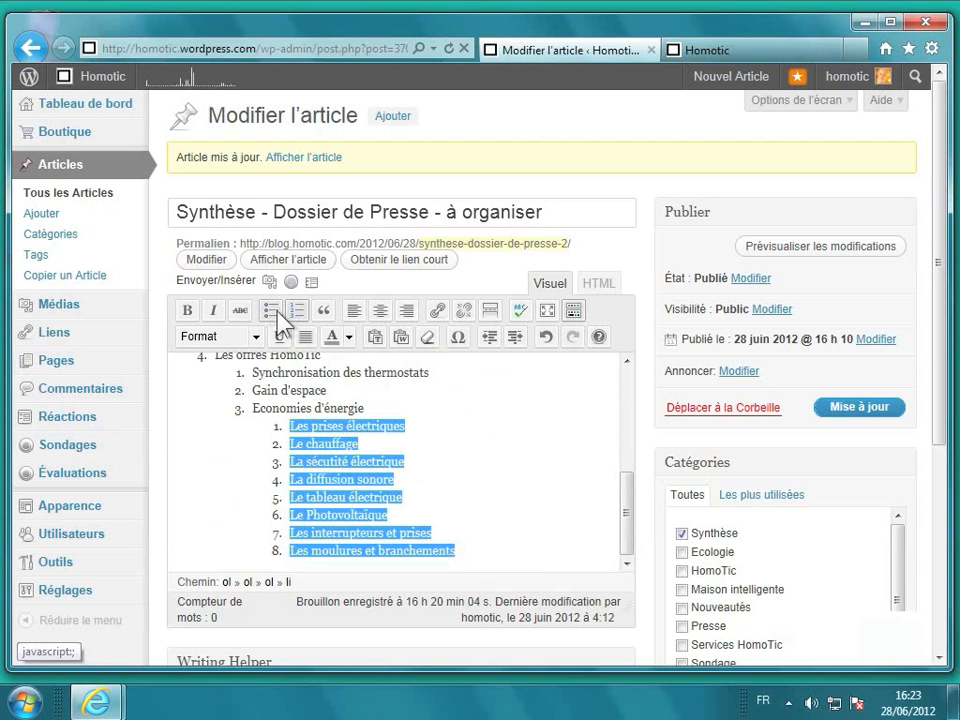
left_click(272, 313)
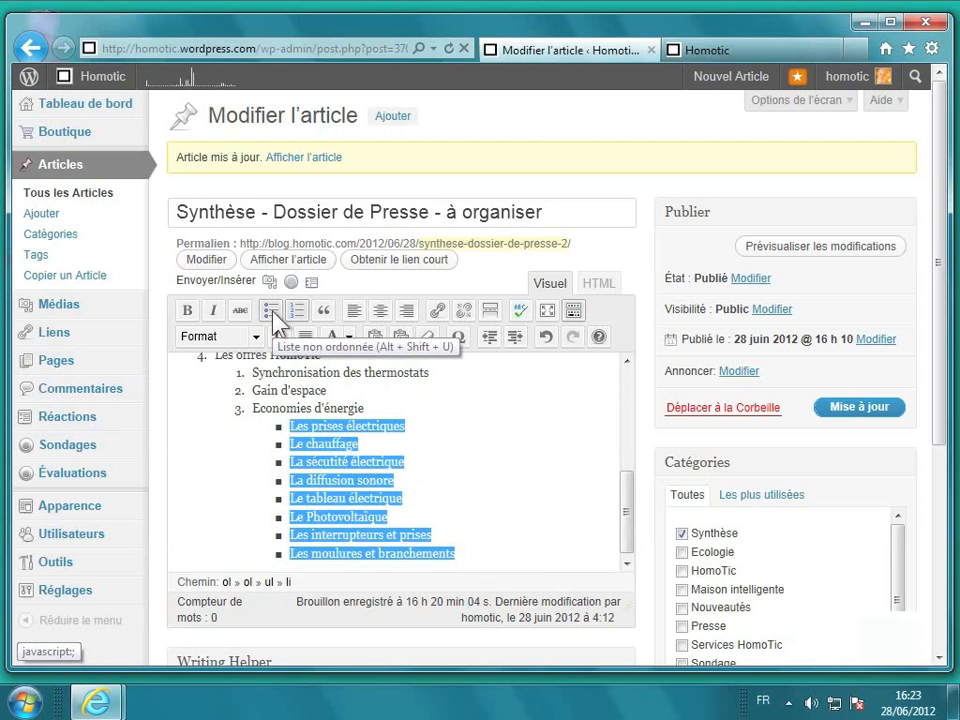
scroll(398, 440, "up", 1)
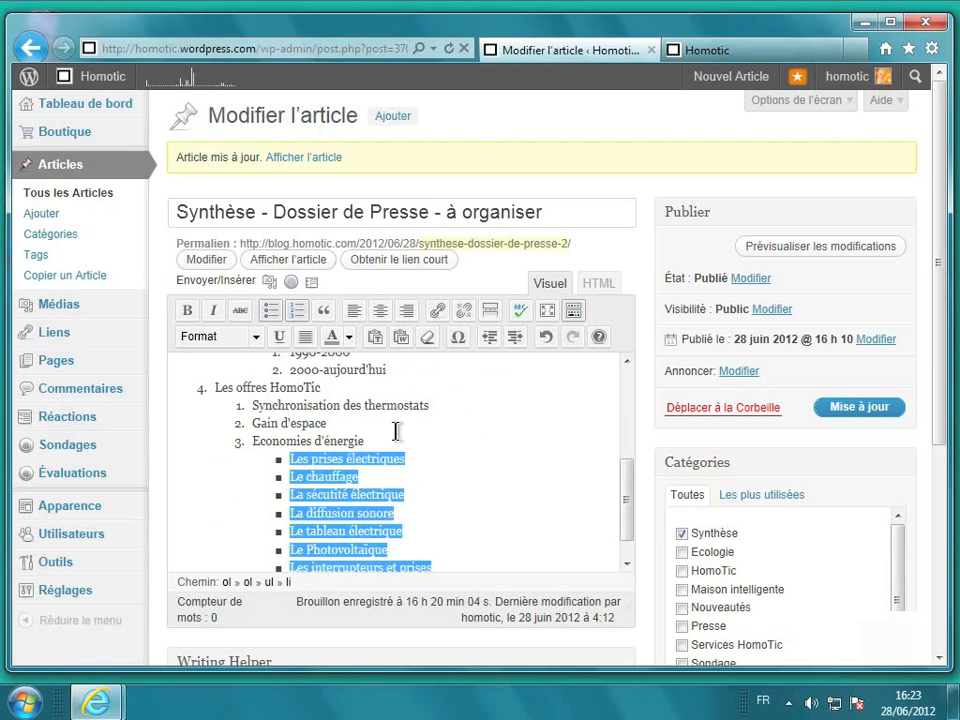
left_click(855, 413)
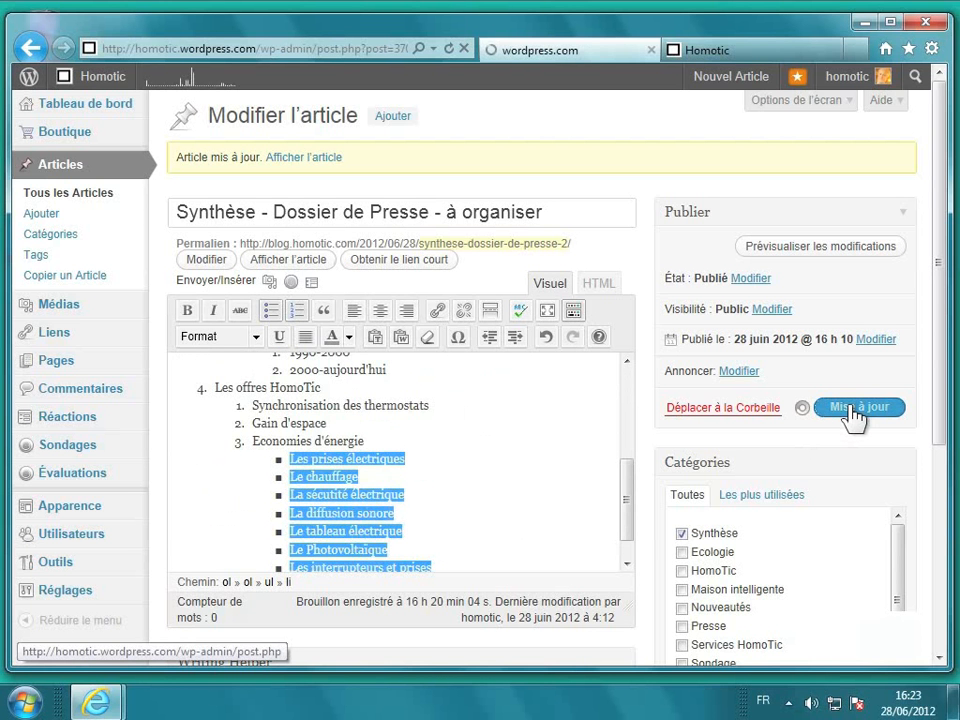